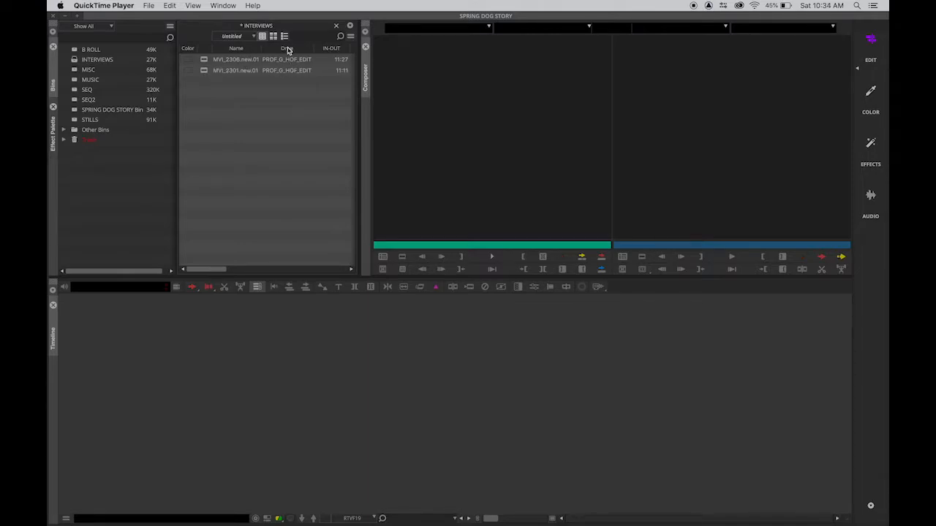
Step: Compare the text, frame and script views of the INTERVIEWS bin and leave it in script view
{"action": "left_click", "coordinate": [285, 38]}
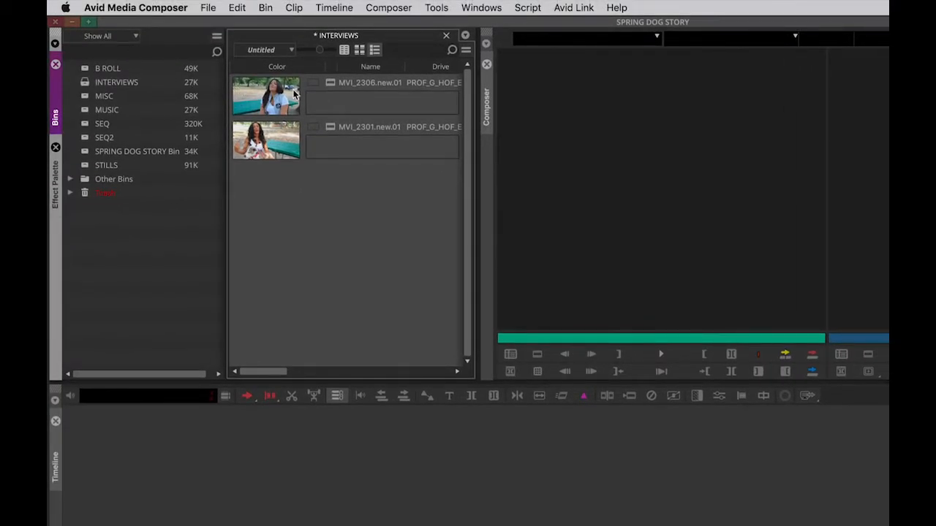
{"action": "left_click", "coordinate": [345, 52]}
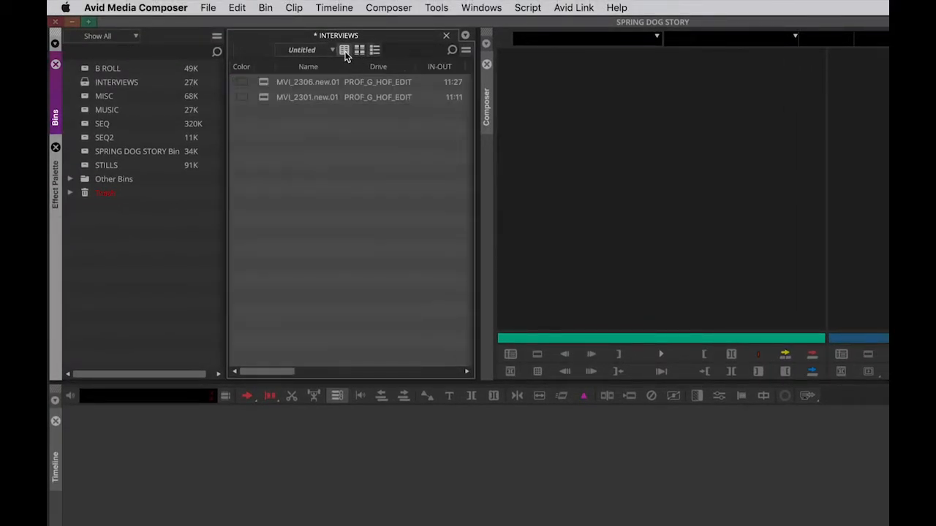
{"action": "left_click", "coordinate": [359, 52]}
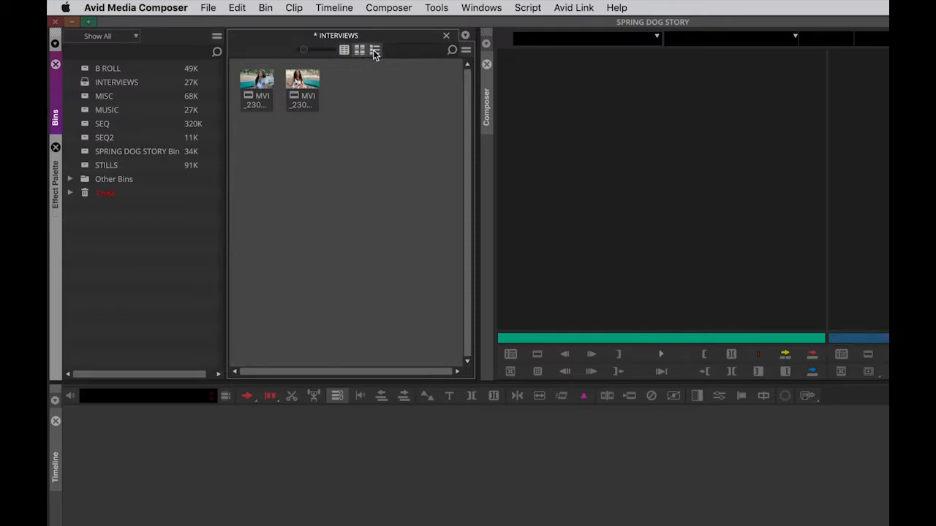
{"action": "left_click", "coordinate": [375, 50]}
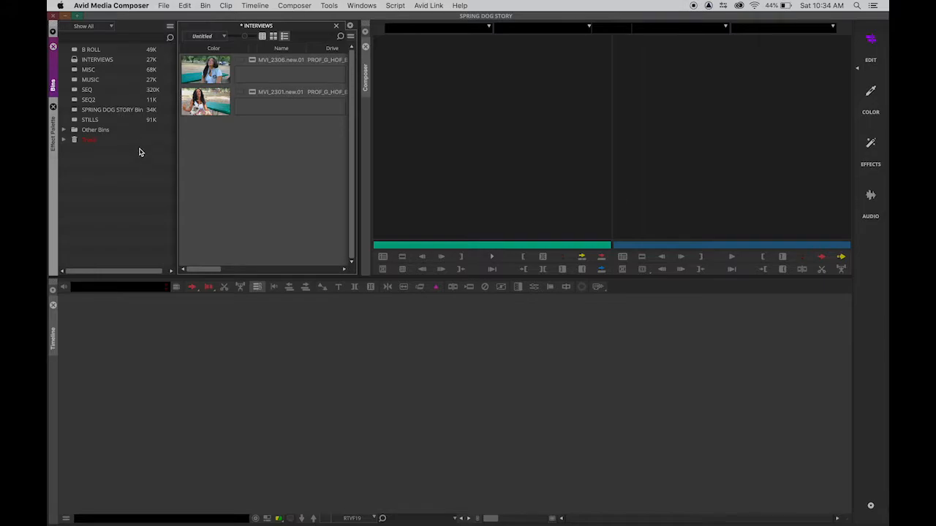
{"action": "scroll", "coordinate": [144, 136], "scroll_direction": "right", "scroll_amount": 1}
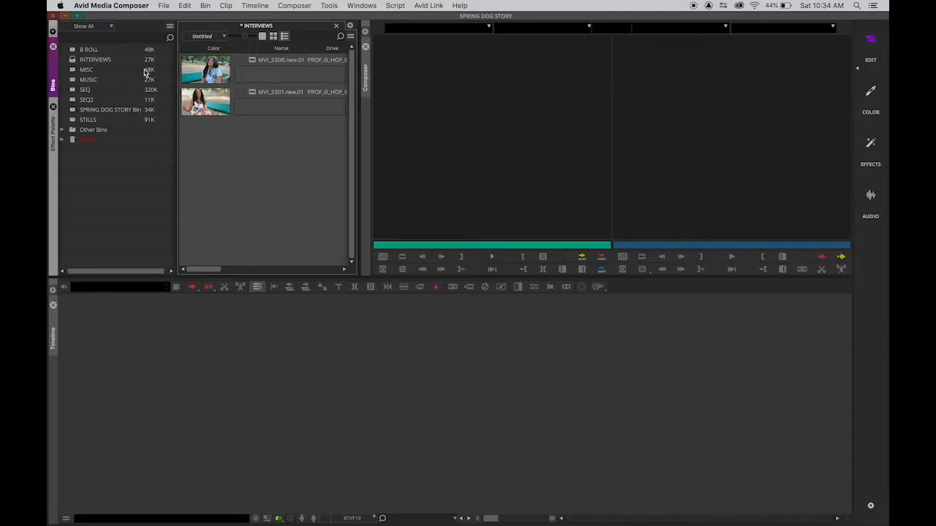
{"action": "left_click", "coordinate": [164, 6]}
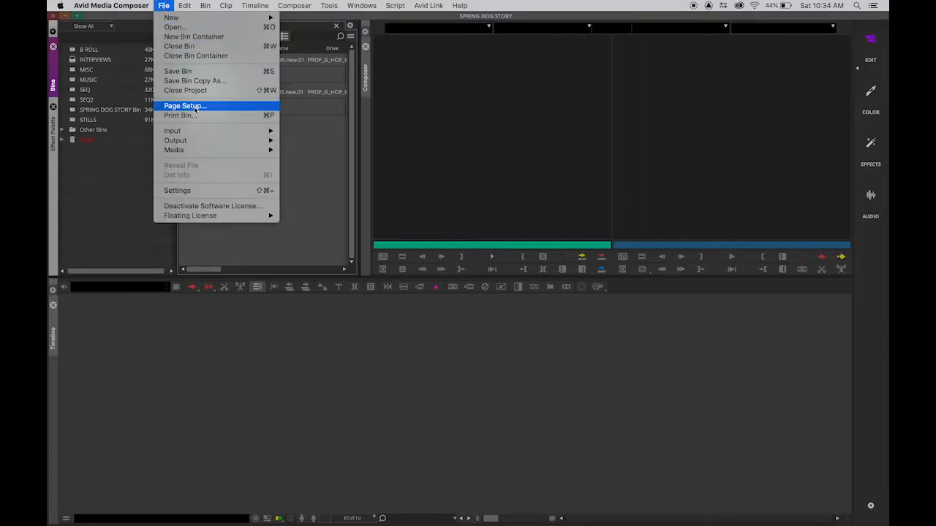
{"action": "mouse_move", "coordinate": [208, 132]}
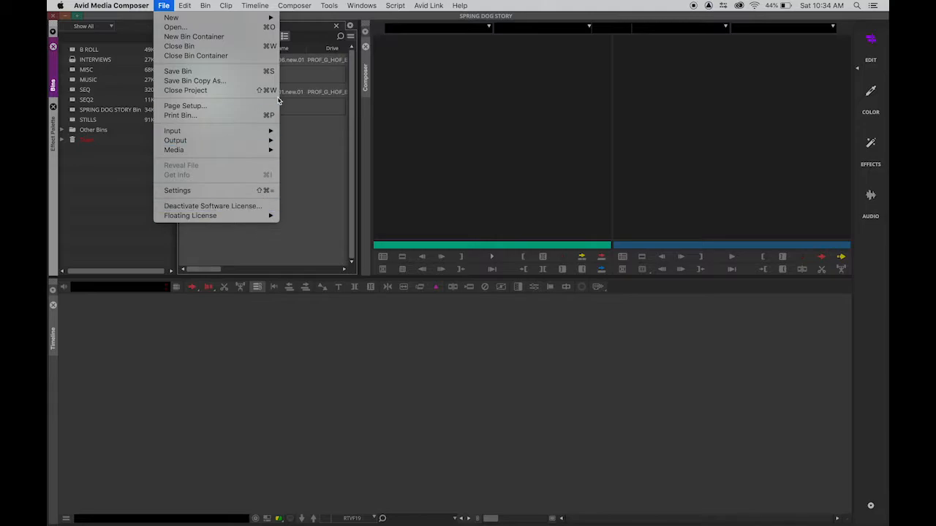
{"action": "mouse_move", "coordinate": [272, 132]}
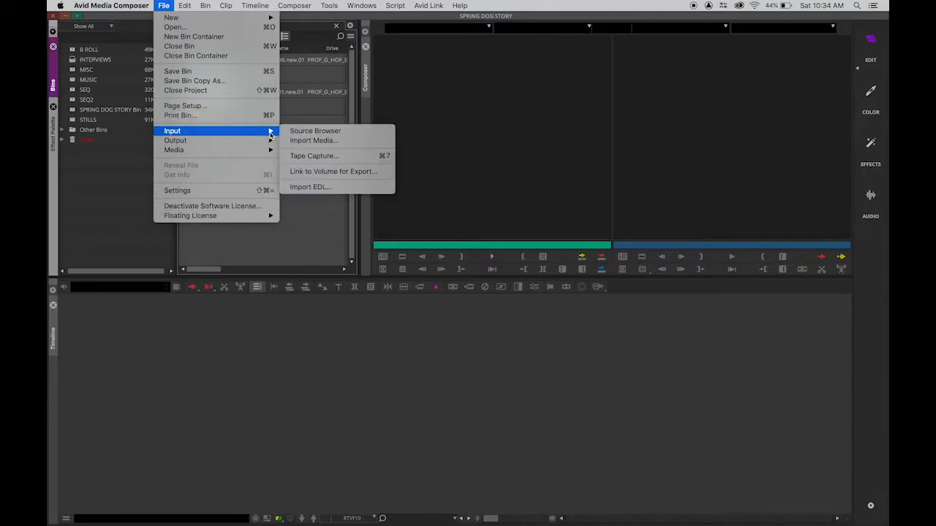
{"action": "left_click", "coordinate": [268, 234]}
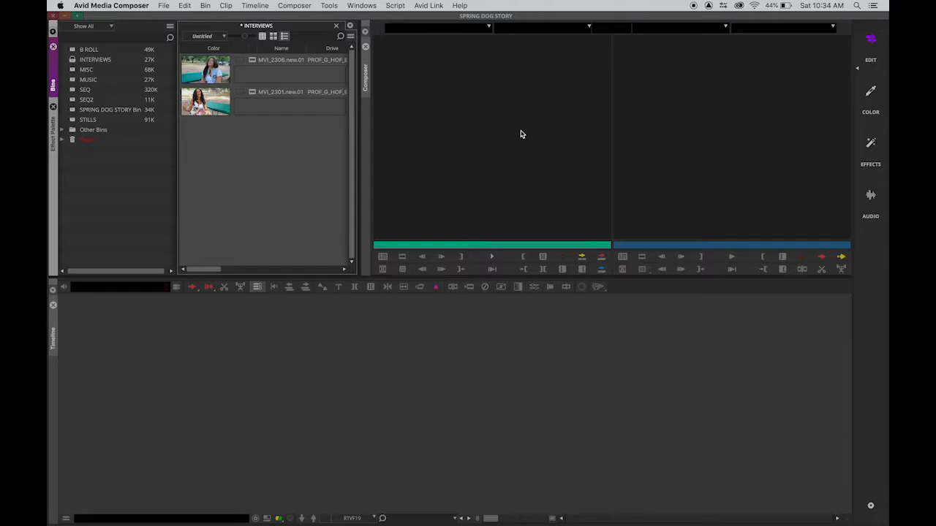
Step: Load the MVI_2301.new.01 interview clip into the source monitor and move to its start
{"action": "left_click_drag", "start_coordinate": [206, 101], "coordinate": [421, 117]}
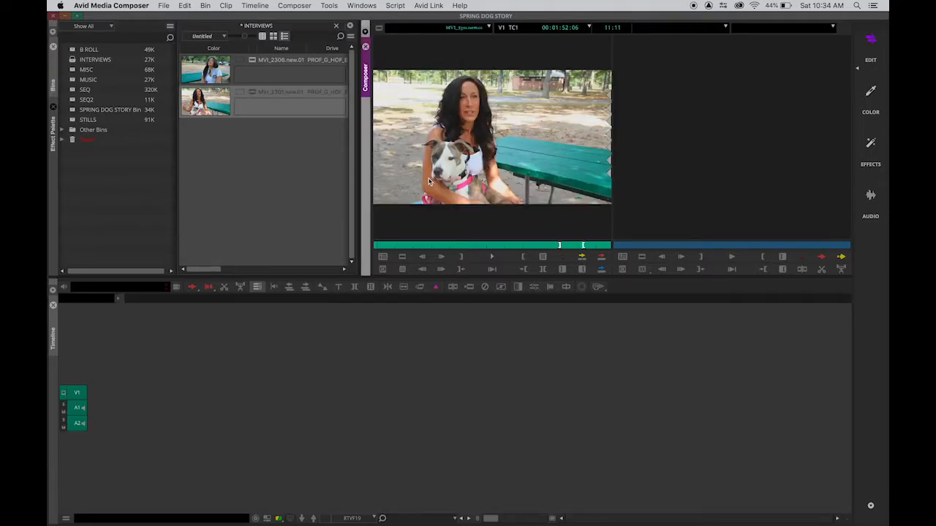
{"action": "left_click_drag", "start_coordinate": [428, 247], "coordinate": [375, 247]}
{"action": "key", "text": "space"}
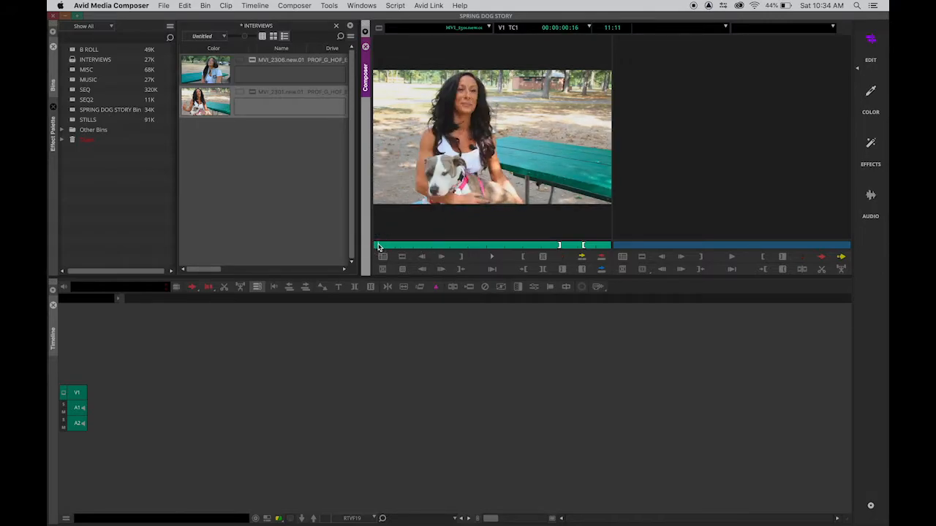
Step: Mark a segment of MVI_2301.new.01 from near its start to 00:00:08:18 and overwrite it into a new sequence
{"action": "key", "text": "space"}
{"action": "left_click", "coordinate": [378, 247]}
{"action": "key", "text": "space"}
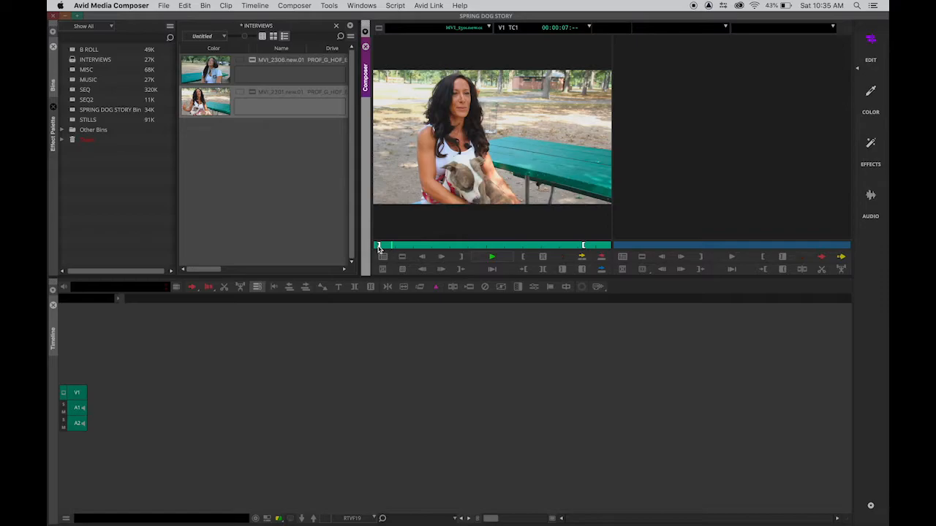
{"action": "key", "text": "space"}
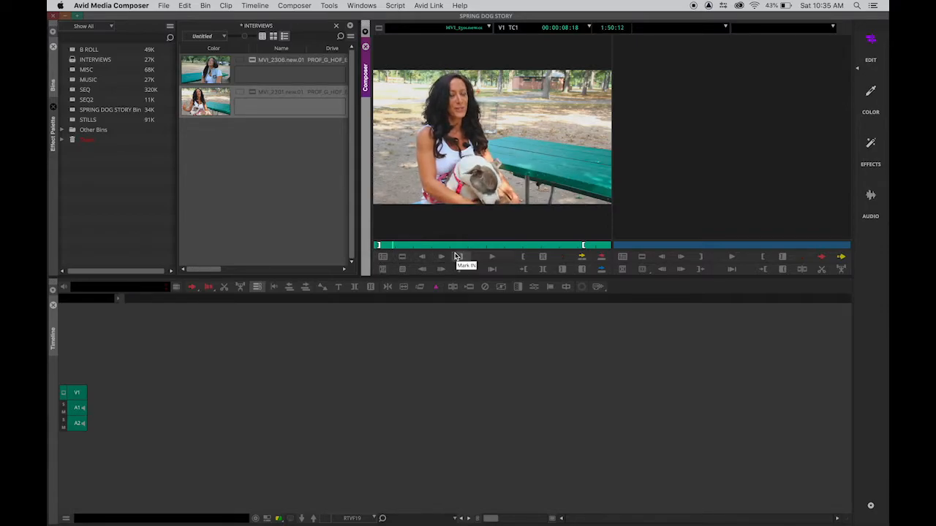
{"action": "left_click", "coordinate": [523, 257]}
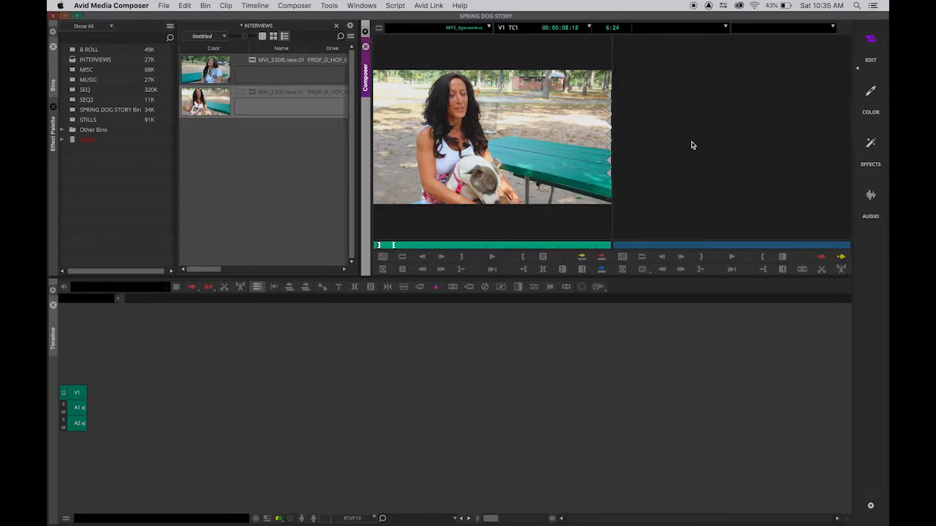
{"action": "left_click", "coordinate": [601, 259]}
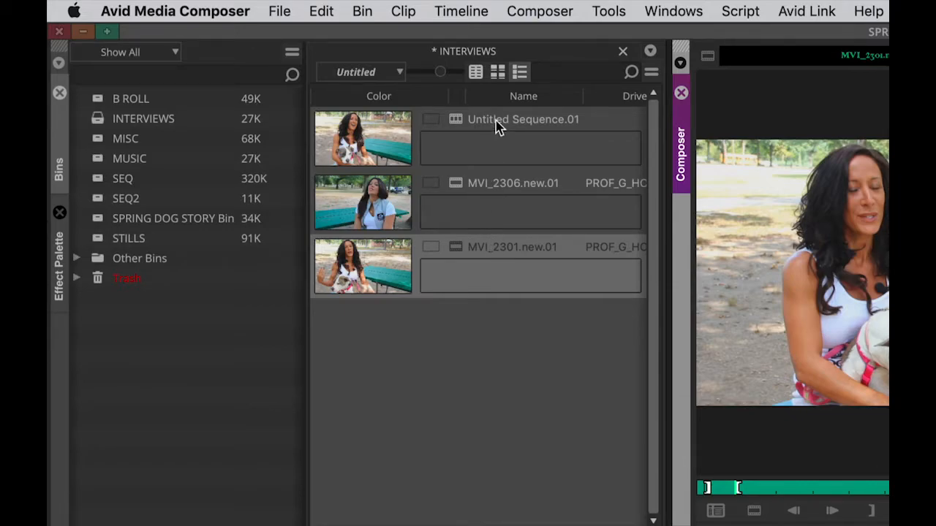
Step: Open the SEQ bin and move Untitled Sequence.01 into it from the INTERVIEWS bin
{"action": "double_click", "coordinate": [102, 203]}
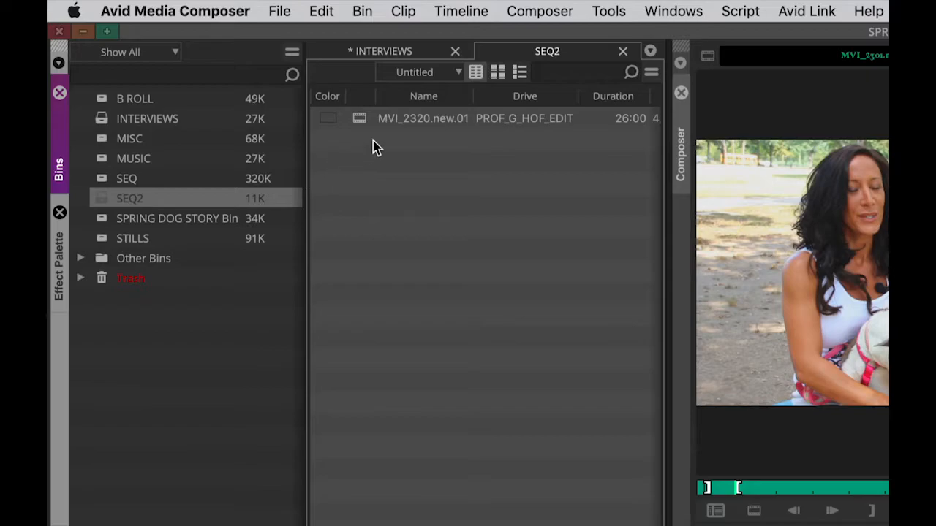
{"action": "left_click", "coordinate": [623, 52]}
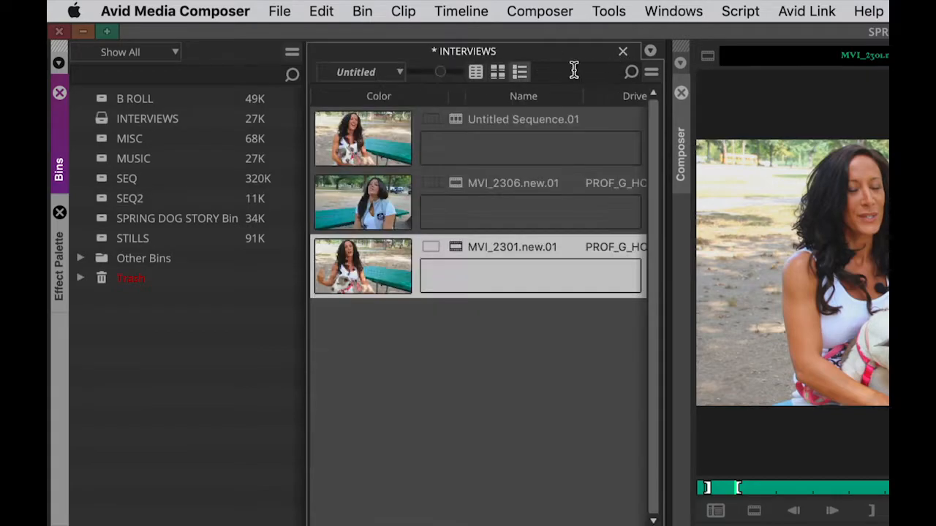
{"action": "double_click", "coordinate": [103, 183]}
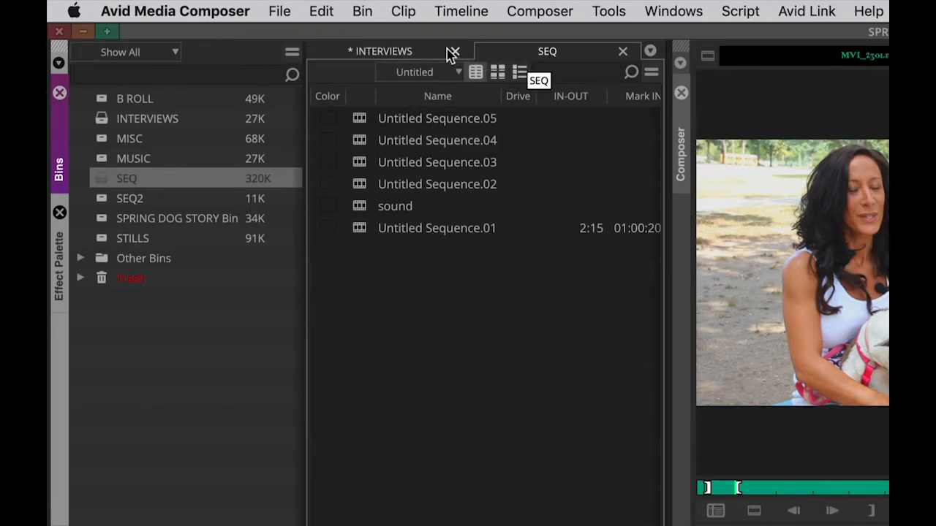
{"action": "left_click", "coordinate": [422, 54]}
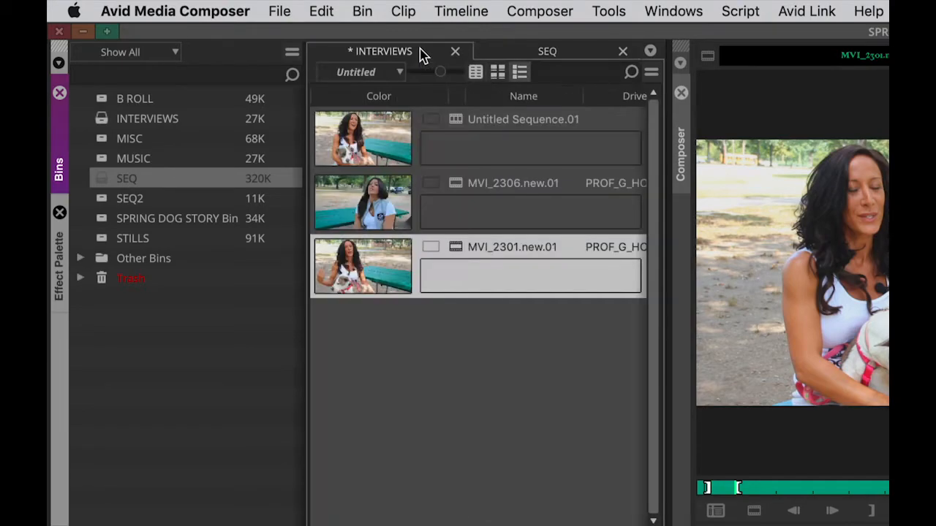
{"action": "left_click", "coordinate": [456, 122]}
{"action": "left_click_drag", "start_coordinate": [456, 121], "coordinate": [526, 50]}
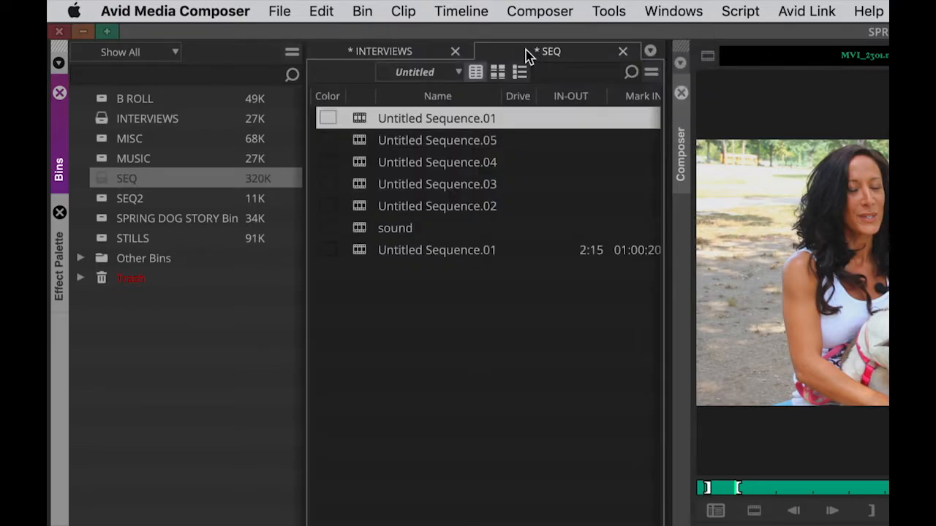
Step: Rename the sequence just moved into the SEQ bin as DOG DEMO
{"action": "left_click", "coordinate": [450, 120]}
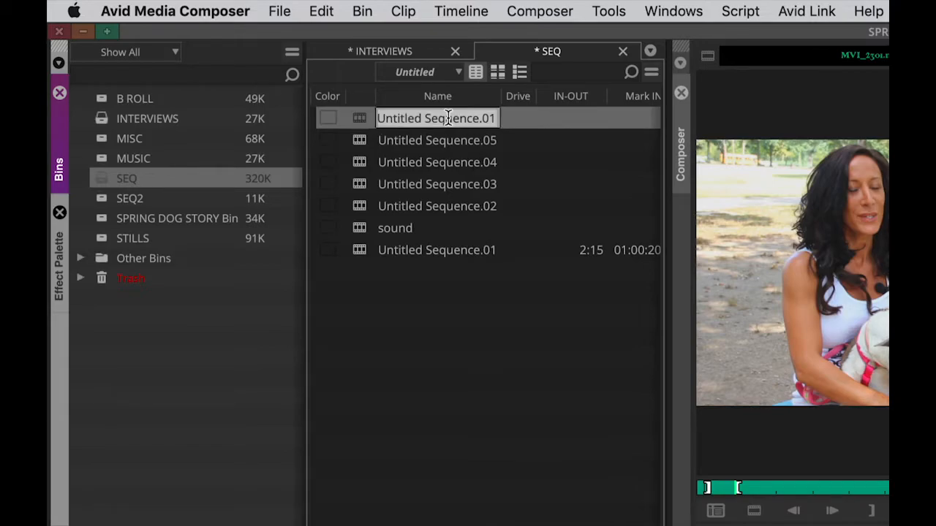
{"action": "type", "text": "DO"}
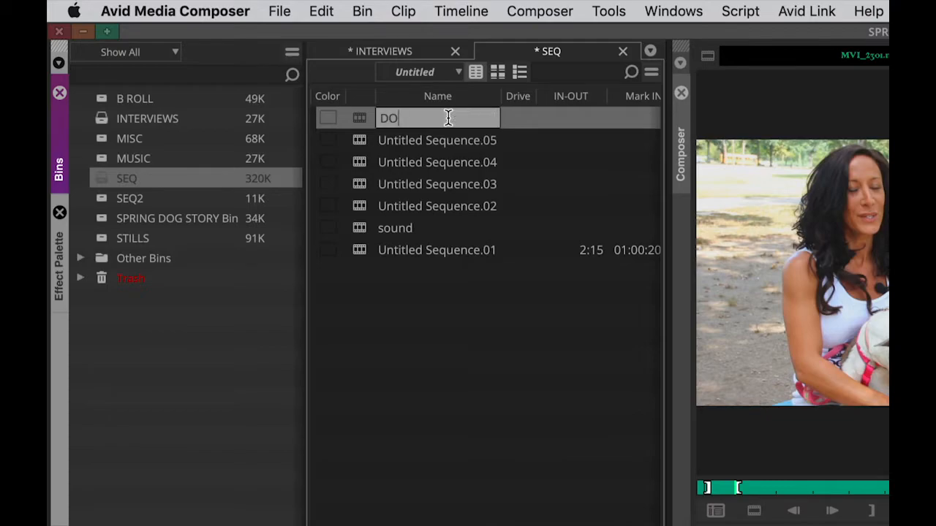
{"action": "type", "text": "G DEMO"}
{"action": "left_click", "coordinate": [421, 288]}
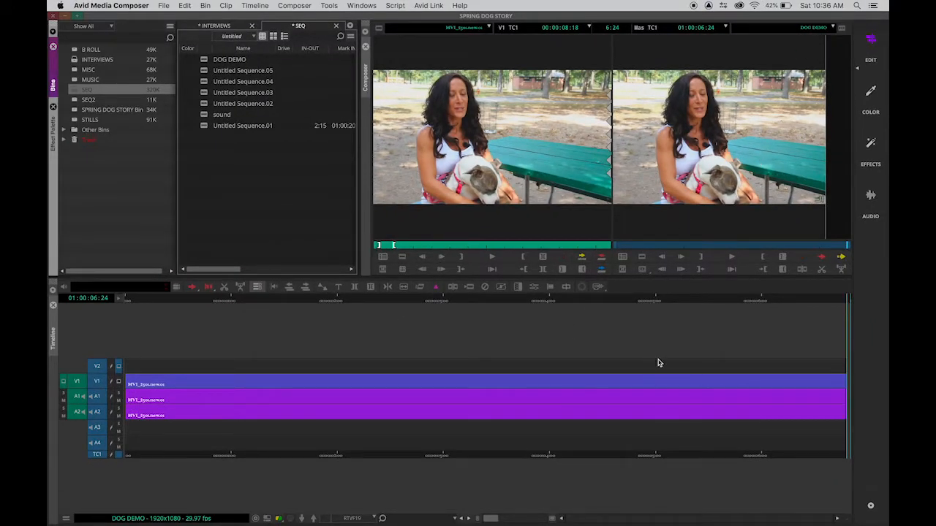
Step: Mark a segment of about 11:17 ending at 00:00:35:05 in MVI_2301.new.01 and overwrite it at the sequence's end
{"action": "left_click_drag", "start_coordinate": [409, 247], "coordinate": [442, 245]}
{"action": "left_click", "coordinate": [462, 257]}
{"action": "left_click", "coordinate": [523, 257]}
{"action": "left_click", "coordinate": [601, 257]}
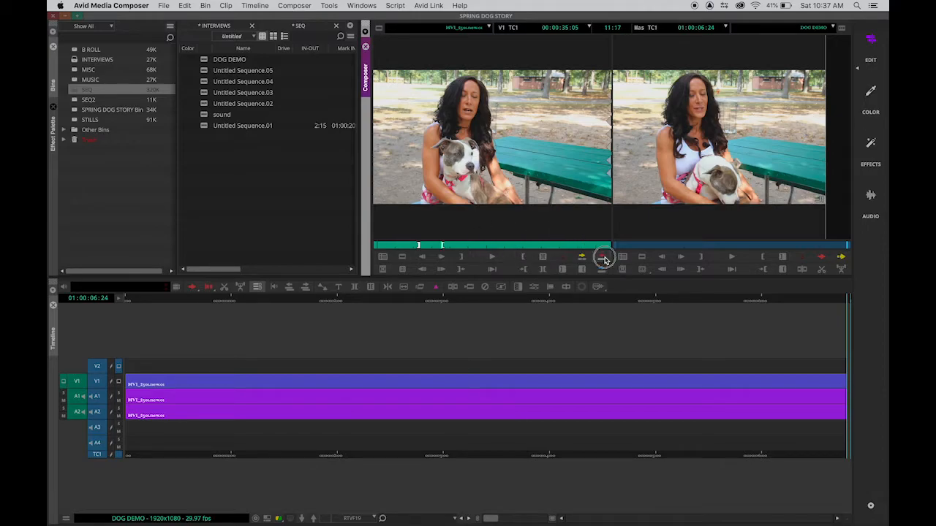
Step: Mark a segment of about 12:20 ending at 00:01:19:28 in MVI_2301.new.01 and overwrite it after the second clip
{"action": "left_click", "coordinate": [457, 244]}
{"action": "left_click_drag", "start_coordinate": [458, 245], "coordinate": [523, 248]}
{"action": "left_click", "coordinate": [463, 258]}
{"action": "left_click", "coordinate": [523, 257]}
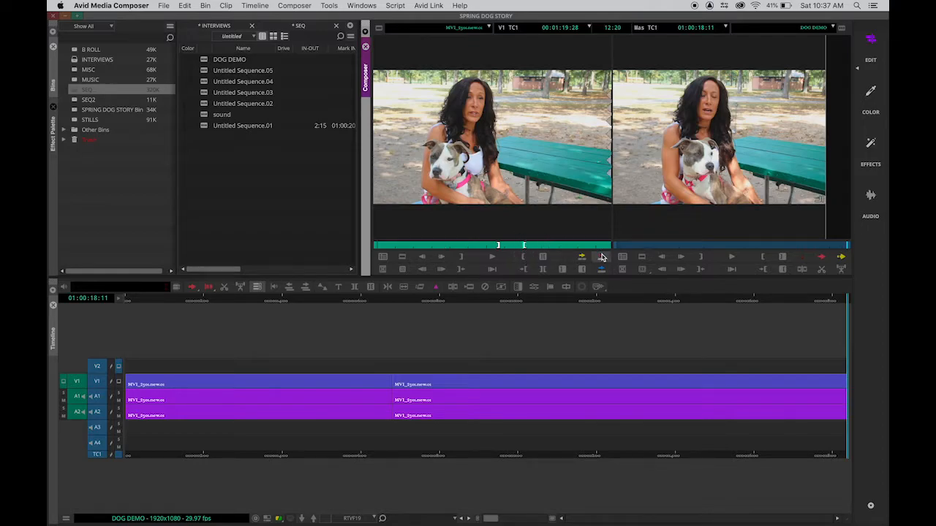
{"action": "left_click", "coordinate": [601, 258]}
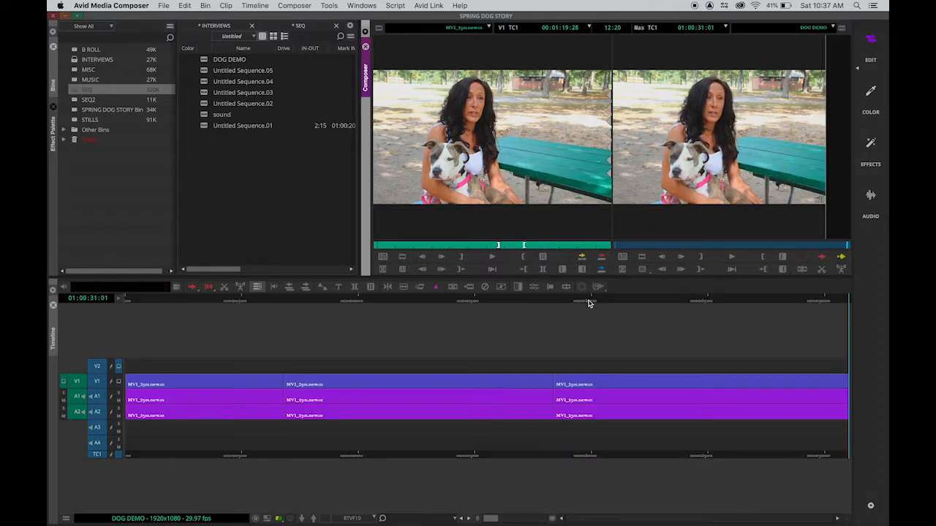
Step: Scrub through the assembled sequence and load MVI_2306.new.01 from the INTERVIEWS bin into the source monitor
{"action": "left_click_drag", "start_coordinate": [237, 300], "coordinate": [861, 297]}
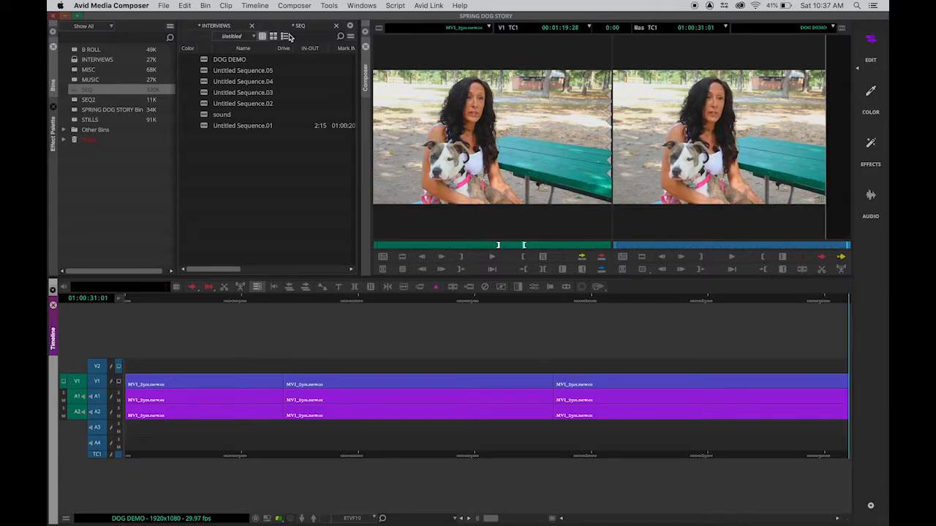
{"action": "left_click", "coordinate": [234, 27]}
{"action": "double_click", "coordinate": [220, 68]}
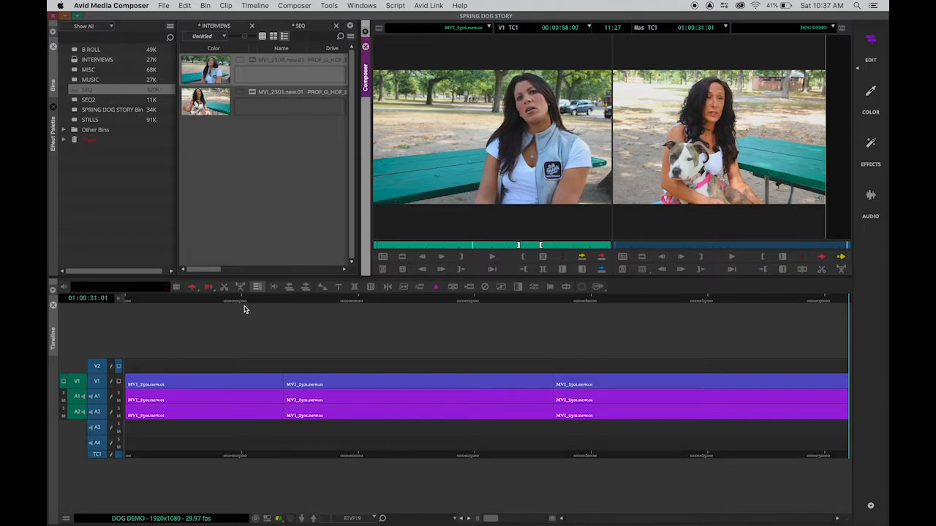
Step: Park on the cut between the first two clips at 01:00:06:24 and splice in the marked segment of MVI_2306.new.01
{"action": "left_click_drag", "start_coordinate": [242, 298], "coordinate": [327, 308]}
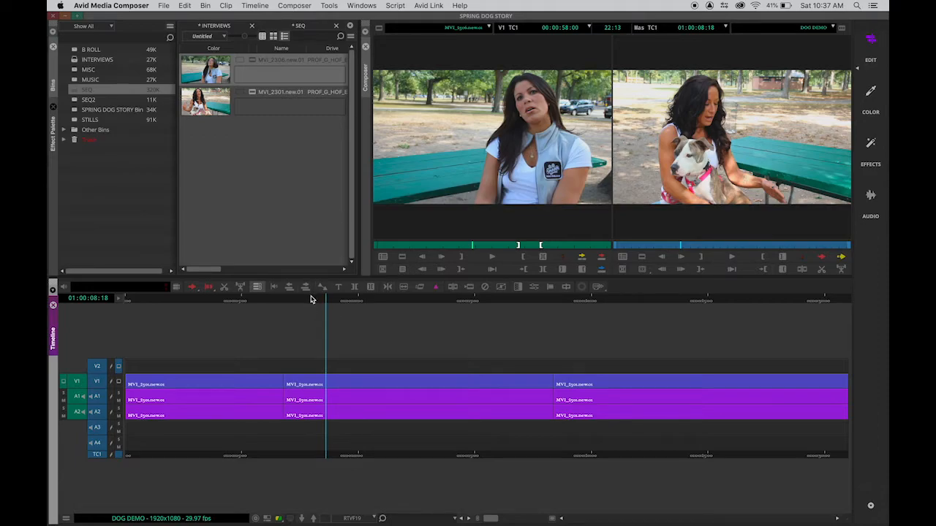
{"action": "left_click_drag", "start_coordinate": [310, 301], "coordinate": [304, 301]}
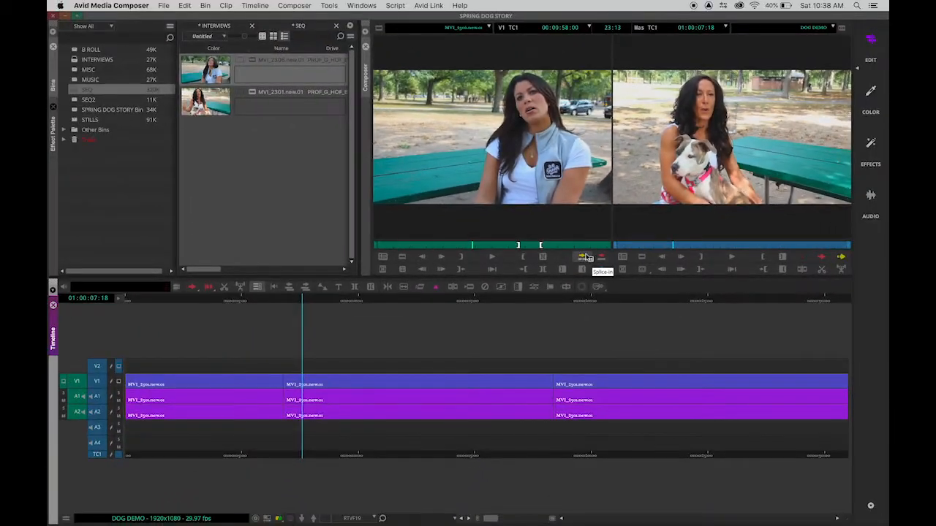
{"action": "mouse_move", "coordinate": [293, 304]}
{"action": "left_mouse_down"}
{"action": "mouse_move", "coordinate": [277, 301]}
{"action": "mouse_move", "coordinate": [291, 301]}
{"action": "left_mouse_up"}
{"action": "left_click", "coordinate": [291, 301], "text": "super"}
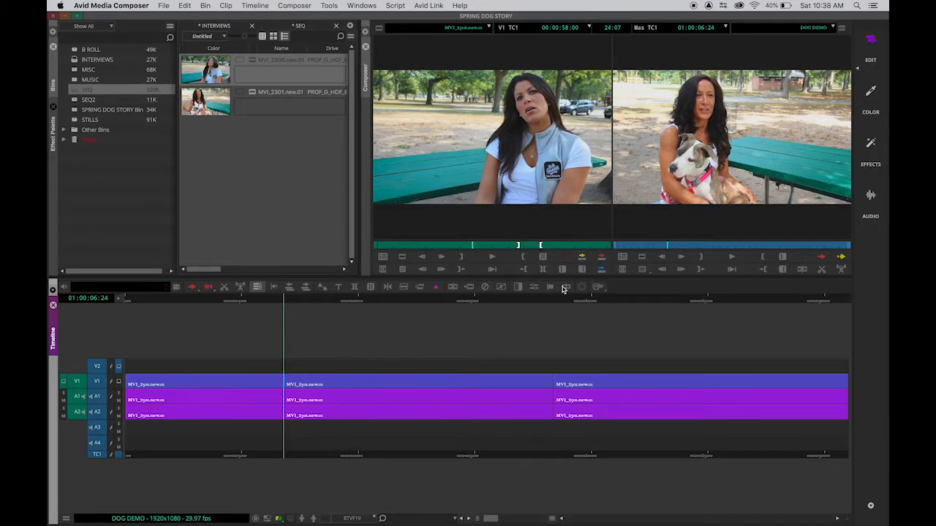
{"action": "left_click", "coordinate": [581, 257]}
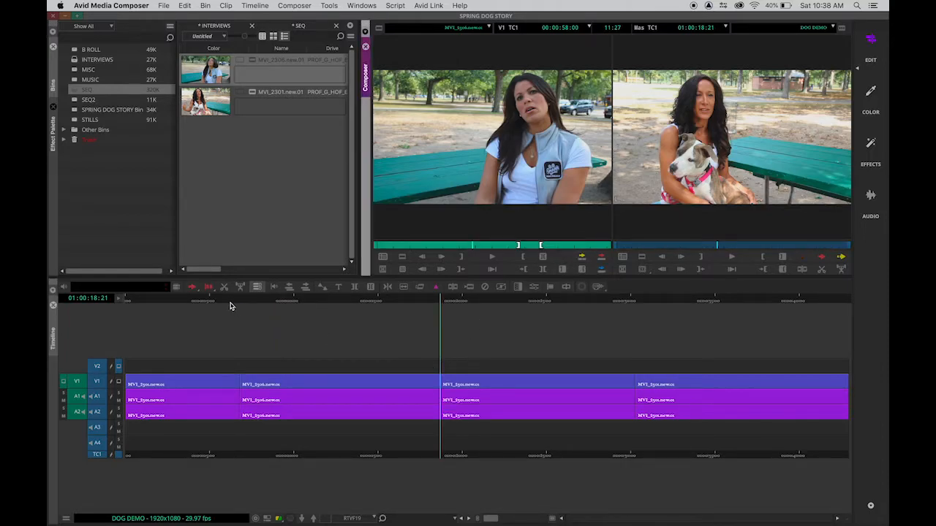
Step: Mark about 21:12 of MVI_2306.new.01 ending at 00:00:50:28 and splice it in at the cut at 01:00:30:08
{"action": "left_click_drag", "start_coordinate": [217, 298], "coordinate": [640, 302]}
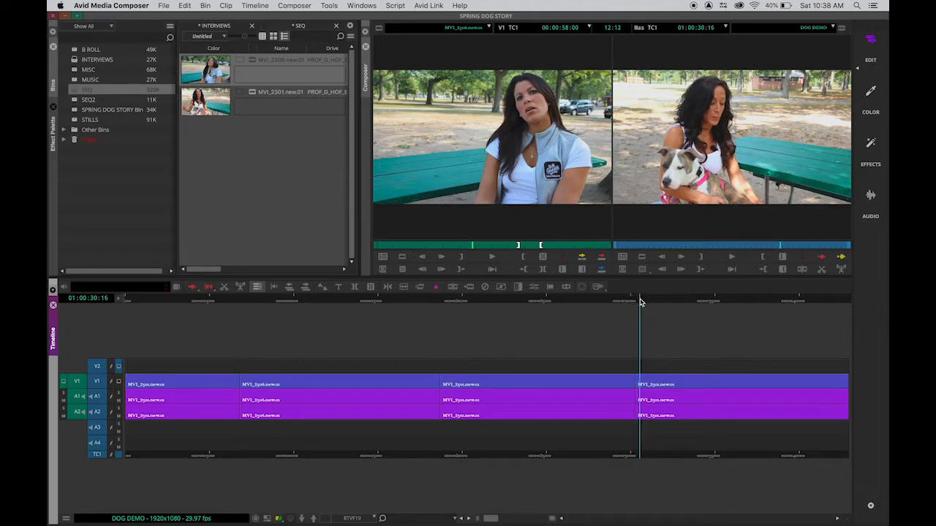
{"action": "left_click", "coordinate": [637, 302]}
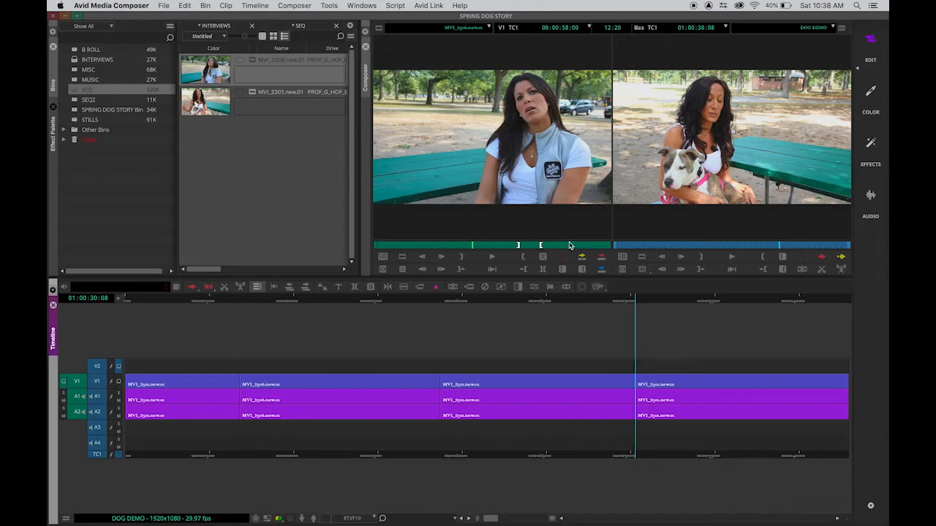
{"action": "mouse_move", "coordinate": [461, 249]}
{"action": "left_mouse_down"}
{"action": "mouse_move", "coordinate": [427, 247]}
{"action": "mouse_move", "coordinate": [461, 250]}
{"action": "left_mouse_up"}
{"action": "left_click", "coordinate": [462, 258]}
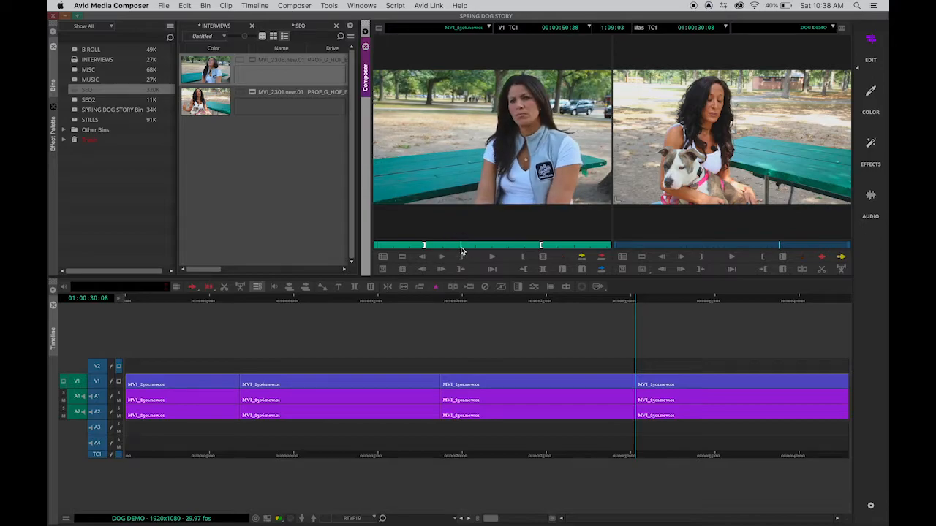
{"action": "left_click", "coordinate": [523, 259]}
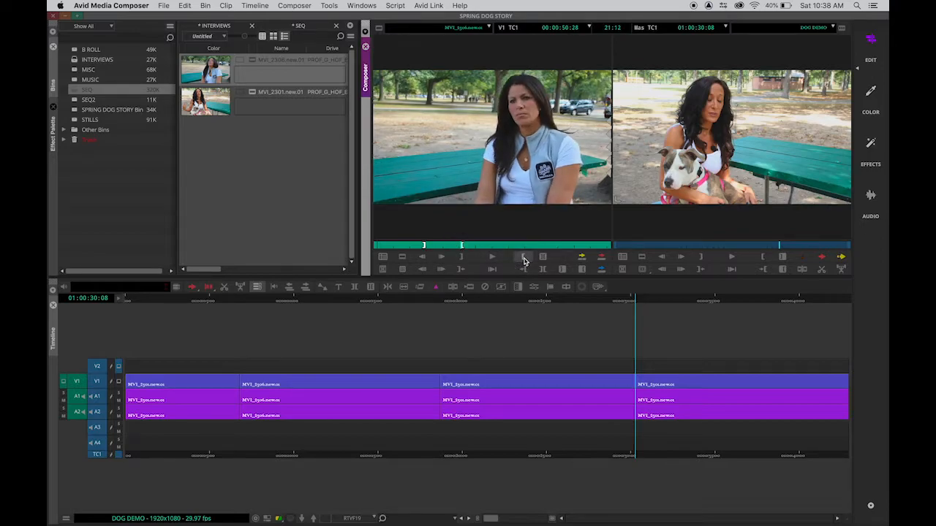
{"action": "left_click", "coordinate": [582, 260]}
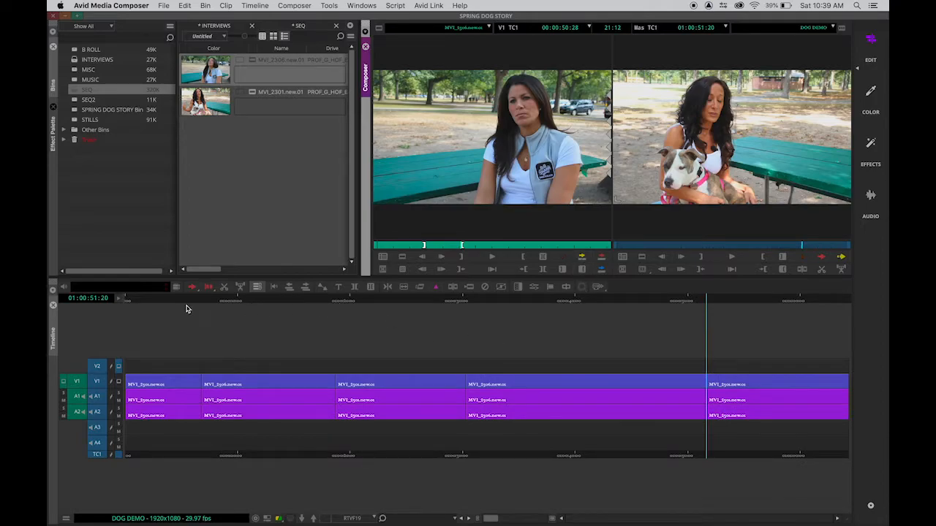
Step: Mark the fourth clip's unwanted tail in the sequence from 01:00:38:16 to the cut at 01:00:51:20
{"action": "left_click_drag", "start_coordinate": [178, 305], "coordinate": [686, 313]}
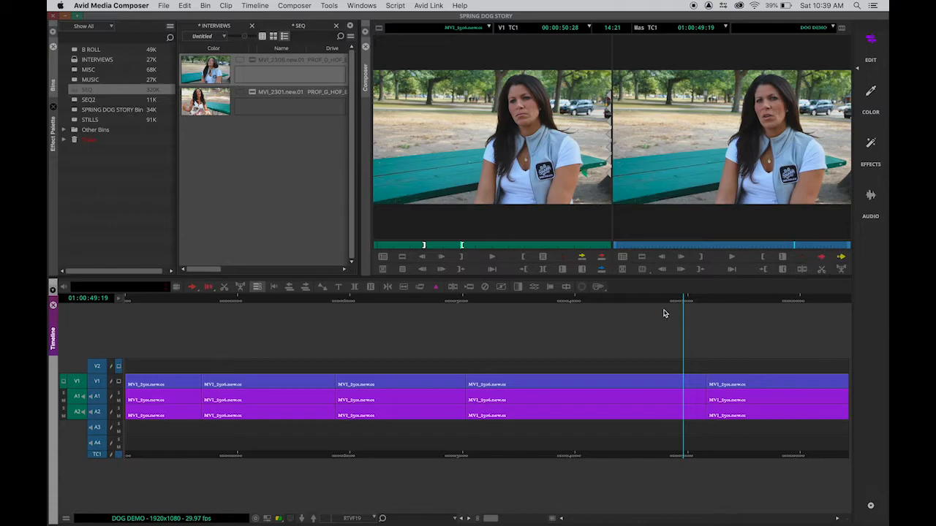
{"action": "left_click_drag", "start_coordinate": [658, 300], "coordinate": [559, 303]}
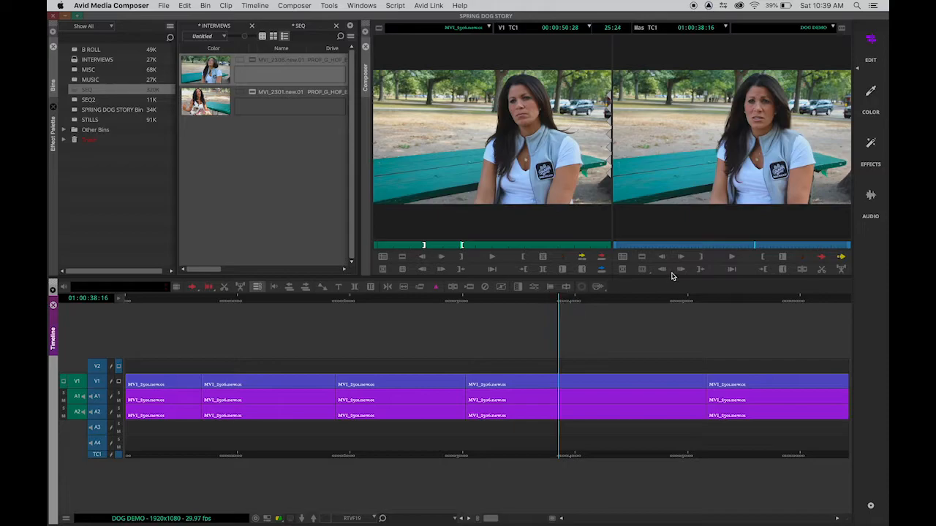
{"action": "left_click", "coordinate": [697, 256]}
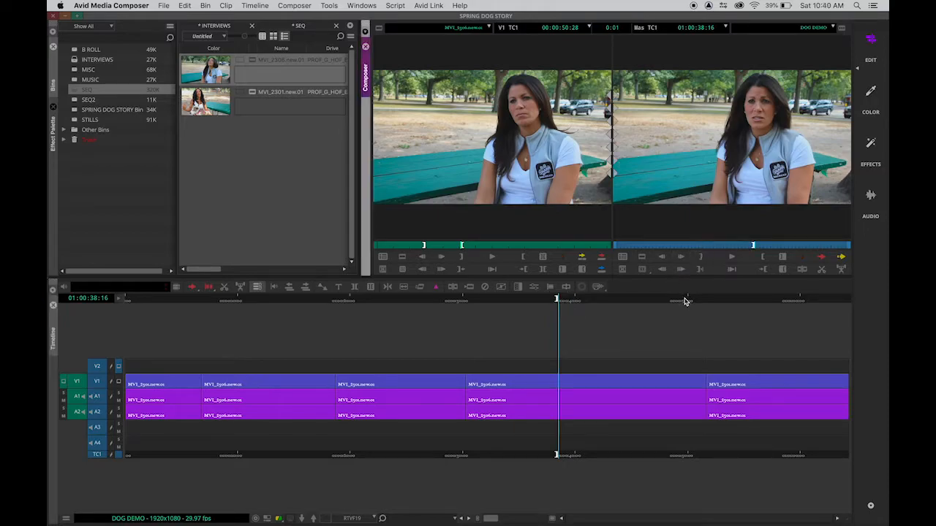
{"action": "left_click_drag", "start_coordinate": [678, 308], "coordinate": [700, 302]}
{"action": "key", "text": "s"}
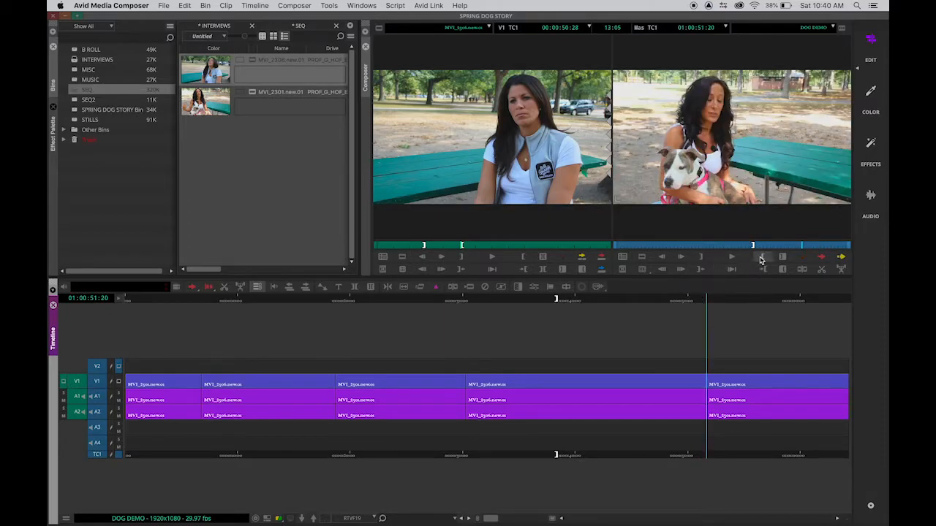
{"action": "left_click", "coordinate": [732, 269]}
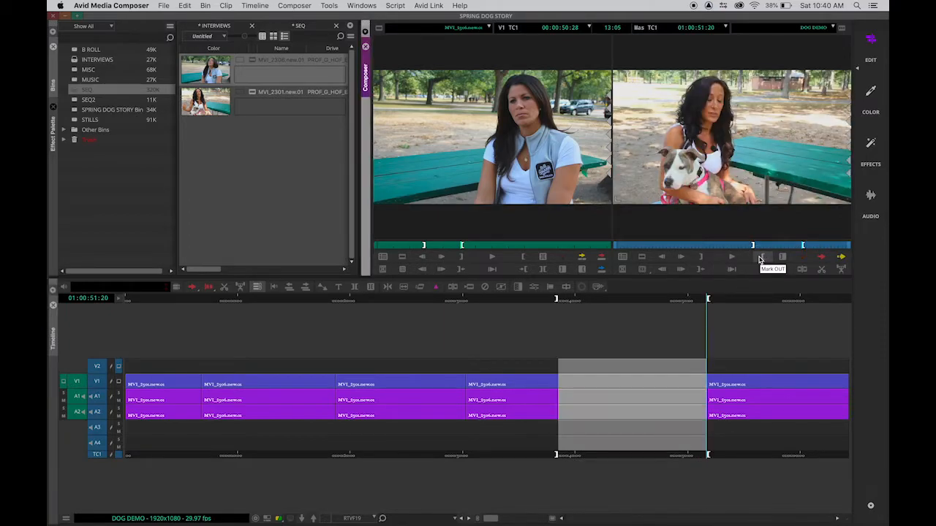
Step: Try removing the marked section from the sequence, scrub across the area, and undo the removal
{"action": "left_click", "coordinate": [636, 306]}
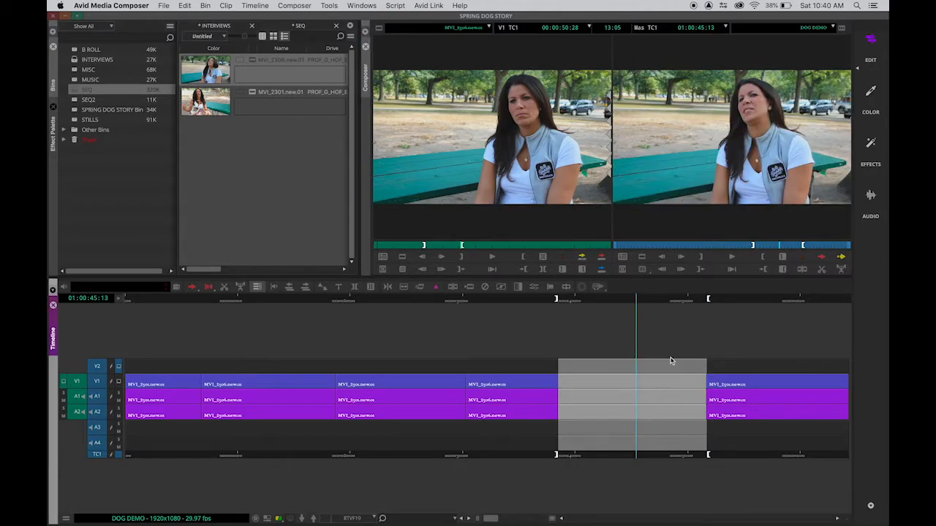
{"action": "left_click", "coordinate": [822, 271]}
{"action": "left_click_drag", "start_coordinate": [553, 310], "coordinate": [645, 306]}
{"action": "key", "text": "super+z"}
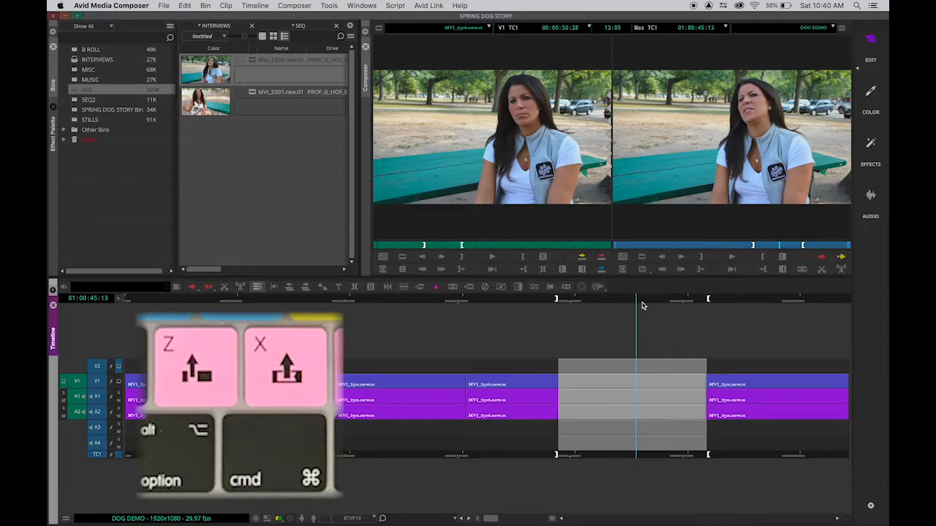
Step: Extract the marked section of the fourth clip and scrub across the resulting cut
{"action": "left_click", "coordinate": [821, 272]}
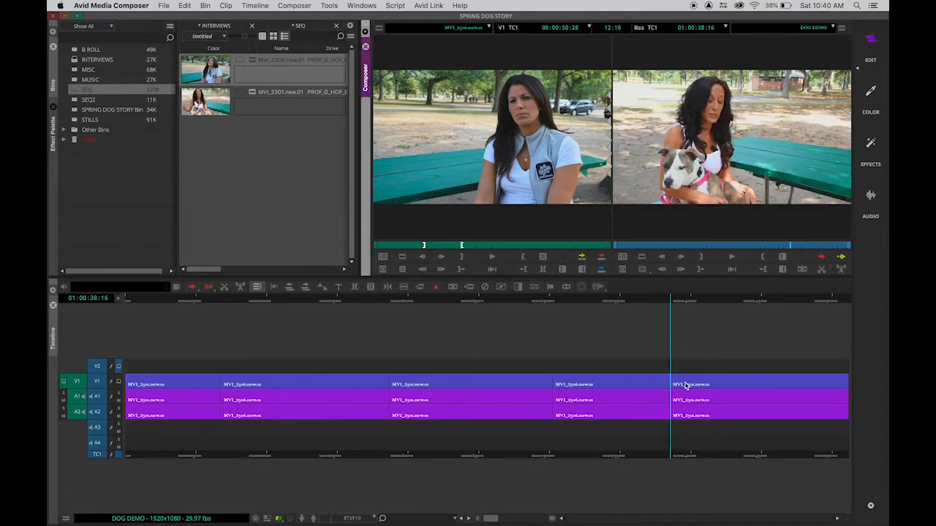
{"action": "left_click_drag", "start_coordinate": [656, 298], "coordinate": [728, 300]}
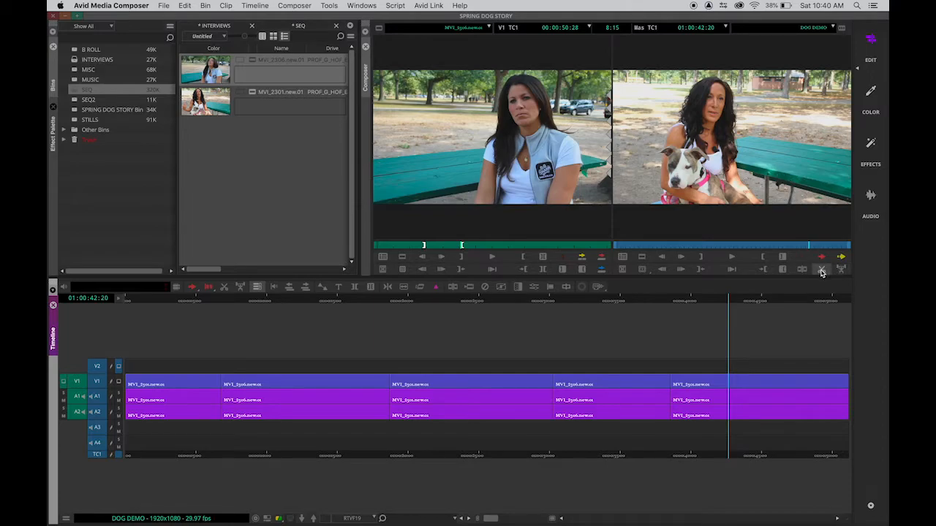
{"action": "left_click", "coordinate": [648, 305]}
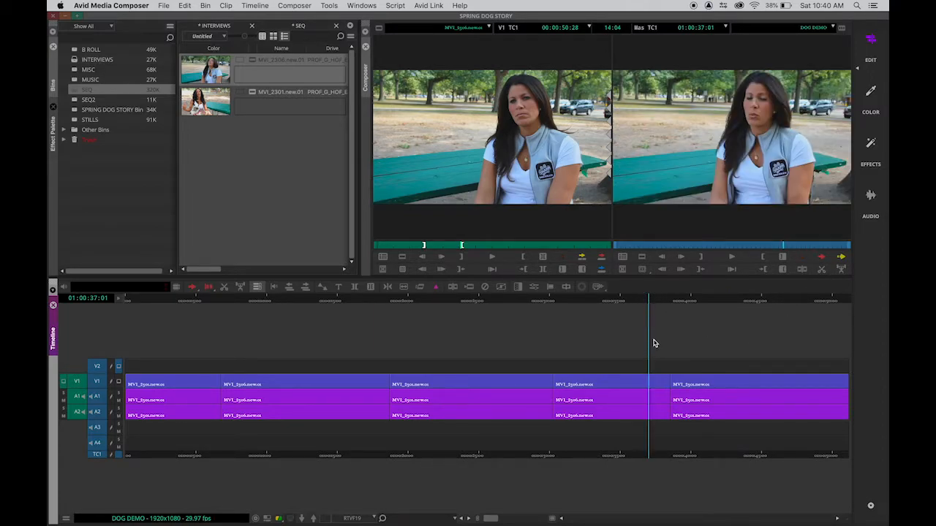
{"action": "left_click", "coordinate": [651, 299]}
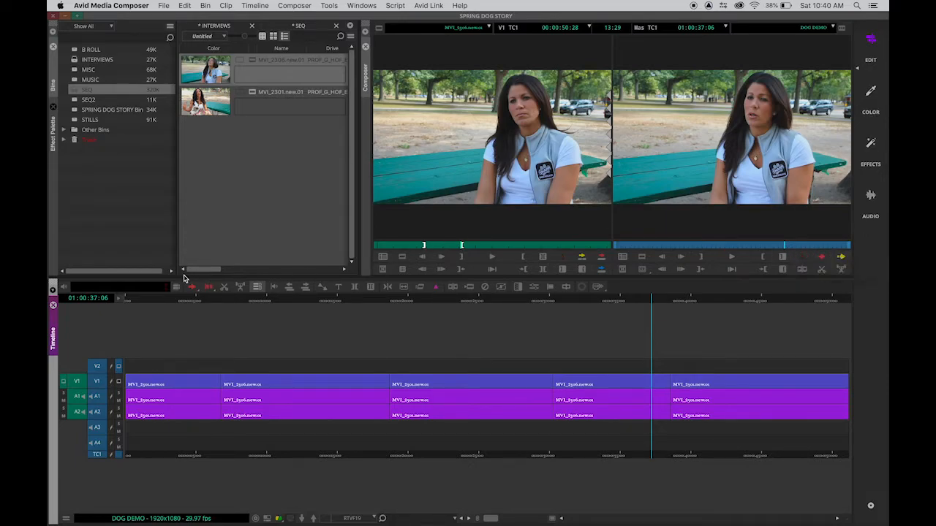
Step: Move the last clip, MVI_2301.new.01, about 5 seconds later using the Lift/Overwrite segment mode
{"action": "left_click", "coordinate": [822, 261]}
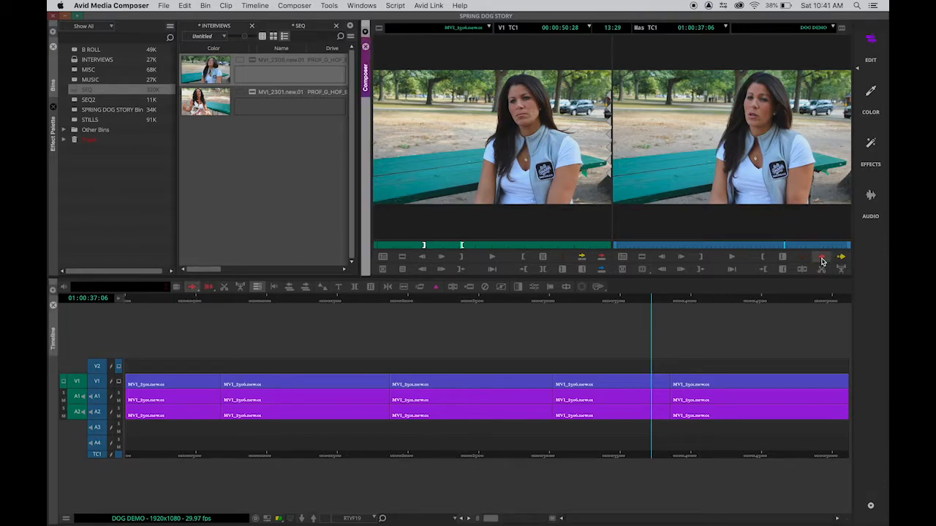
{"action": "left_click", "coordinate": [742, 382]}
{"action": "left_click_drag", "start_coordinate": [742, 383], "coordinate": [805, 367]}
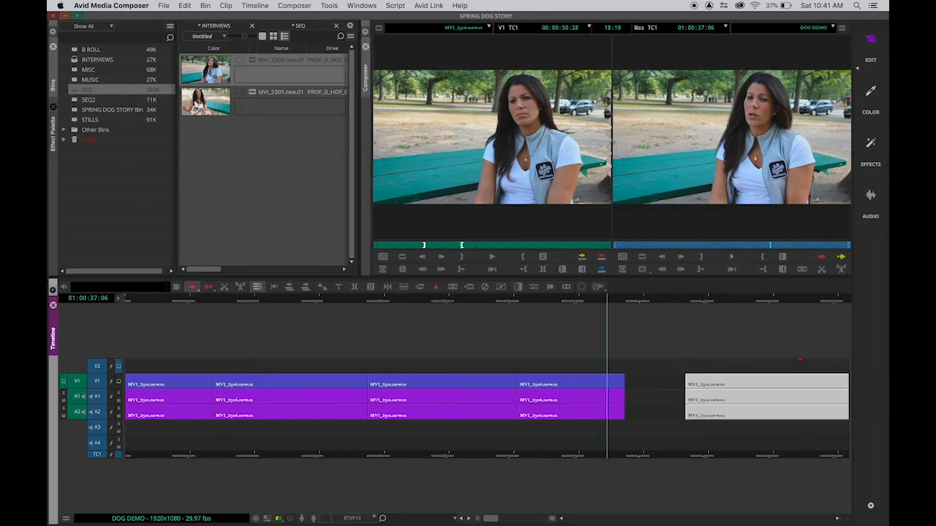
{"action": "left_click", "coordinate": [772, 324]}
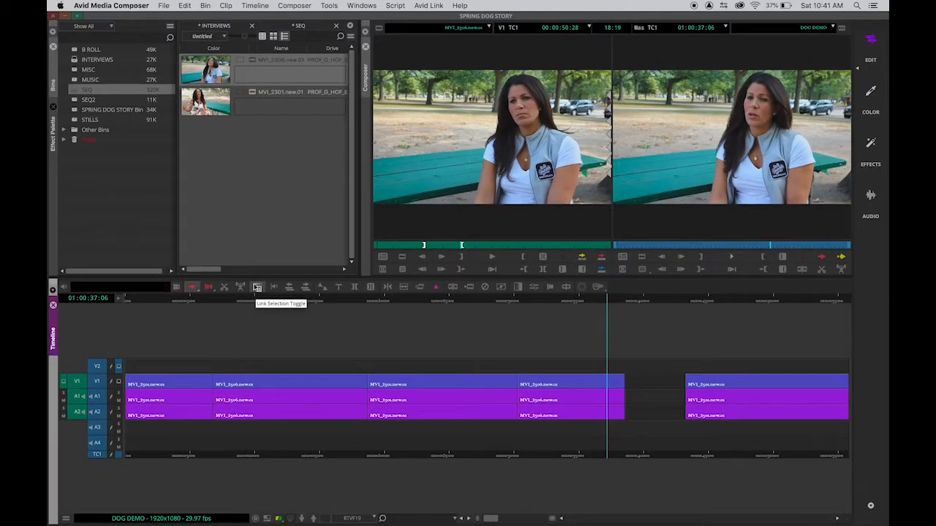
Step: Toggle link selection and move the fourth clip, MVI_2306.new.01, about 3 seconds later, leaving link selection on
{"action": "left_click", "coordinate": [257, 287]}
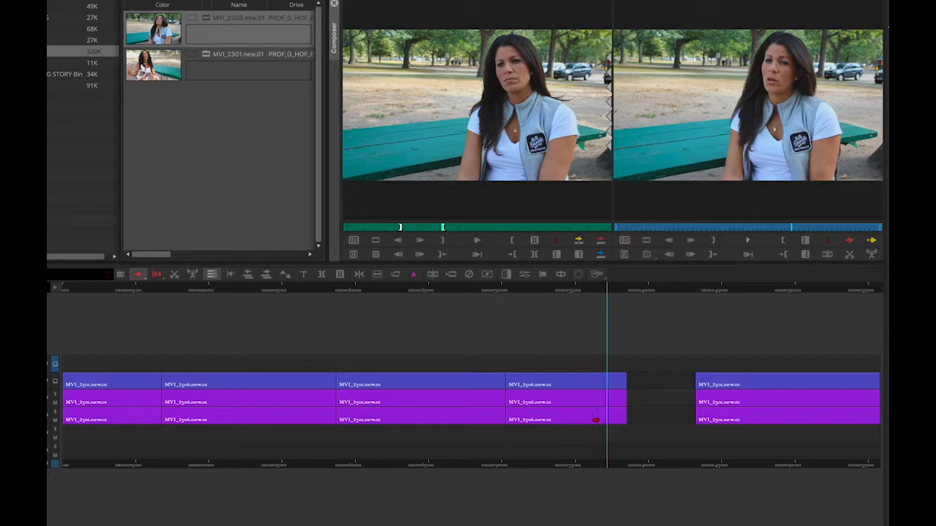
{"action": "left_click_drag", "start_coordinate": [603, 381], "coordinate": [639, 373]}
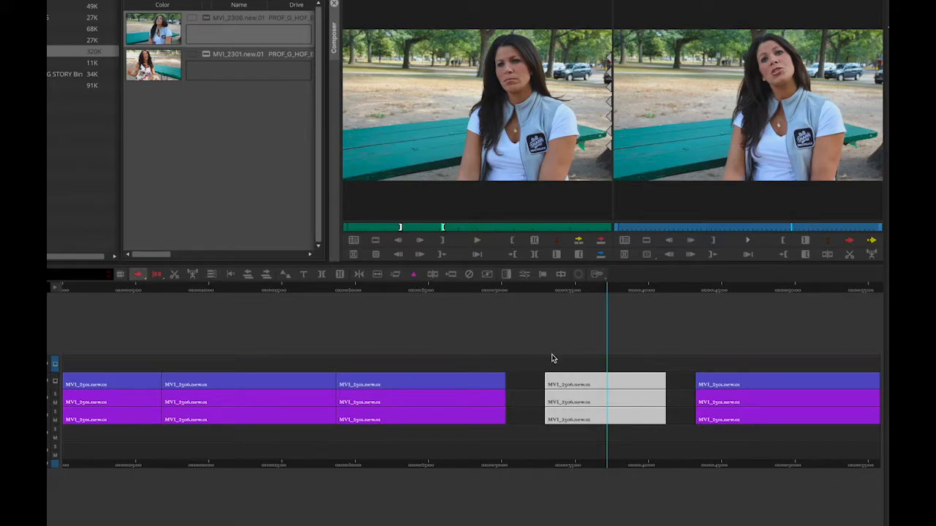
{"action": "mouse_move", "coordinate": [566, 383]}
{"action": "left_mouse_down"}
{"action": "mouse_move", "coordinate": [553, 383]}
{"action": "mouse_move", "coordinate": [574, 378]}
{"action": "mouse_move", "coordinate": [549, 378]}
{"action": "mouse_move", "coordinate": [603, 380]}
{"action": "mouse_move", "coordinate": [548, 378]}
{"action": "mouse_move", "coordinate": [559, 377]}
{"action": "left_mouse_up"}
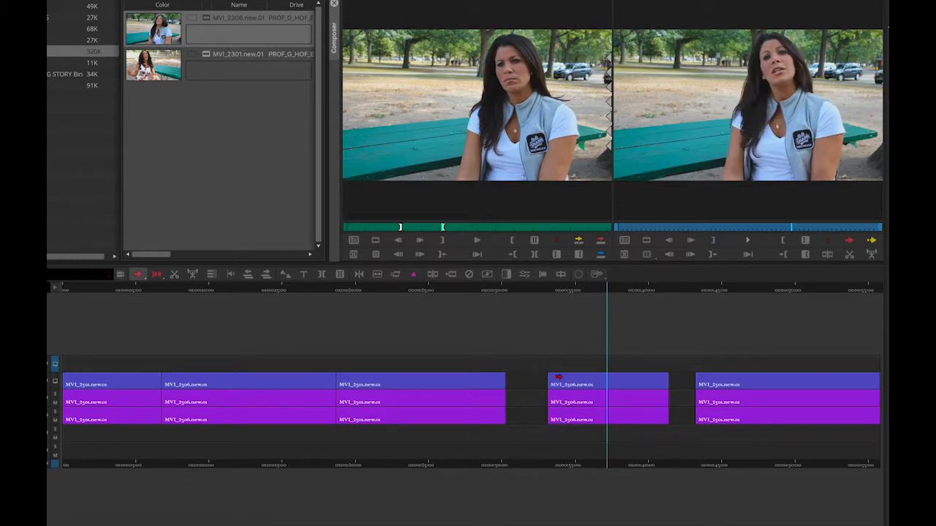
{"action": "left_click", "coordinate": [213, 278]}
Step: Park on the cut between the second and third clips at 01:00:18:21 and mark an IN point there
{"action": "left_click", "coordinate": [559, 293]}
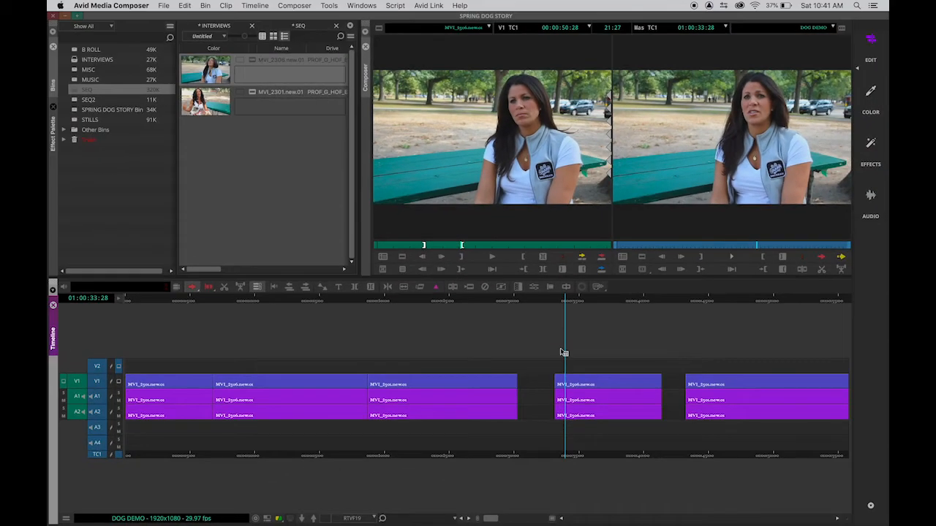
{"action": "left_click_drag", "start_coordinate": [563, 302], "coordinate": [596, 313]}
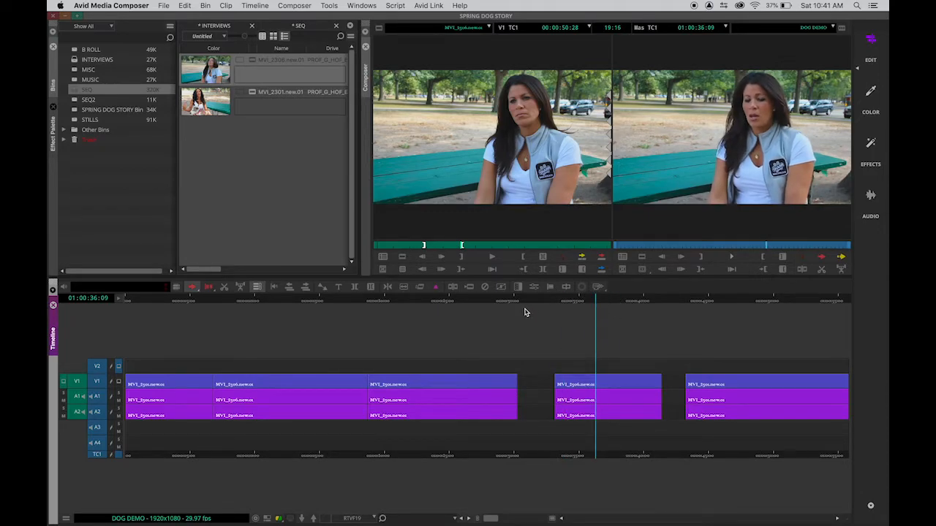
{"action": "left_click_drag", "start_coordinate": [495, 303], "coordinate": [371, 302]}
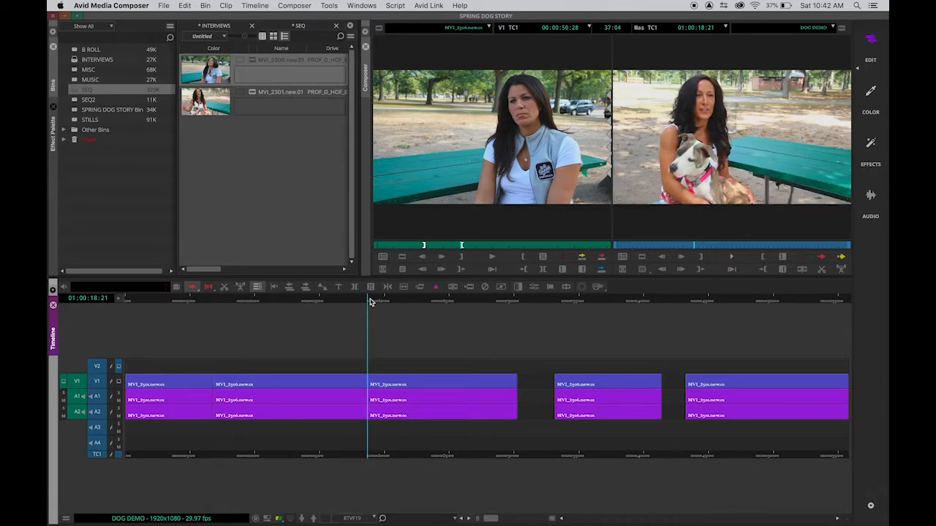
{"action": "left_click", "coordinate": [699, 258]}
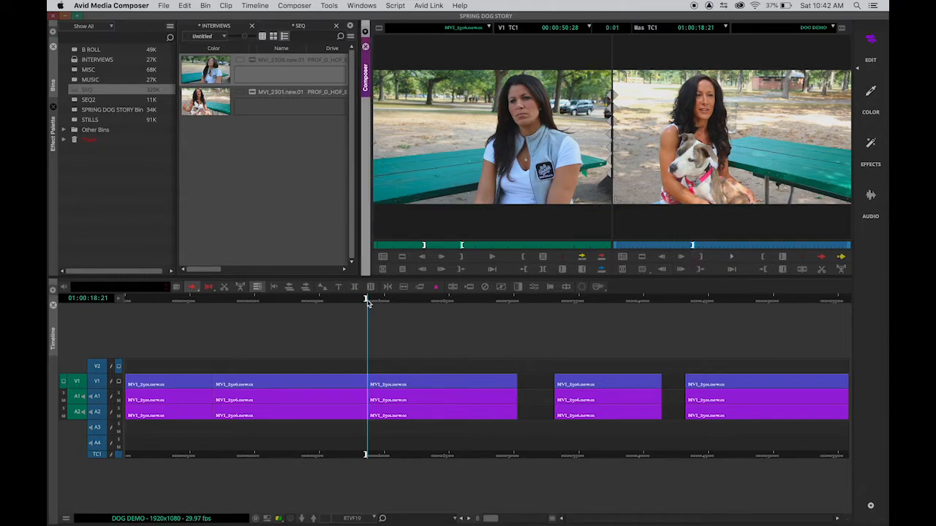
{"action": "left_click_drag", "start_coordinate": [370, 302], "coordinate": [366, 300]}
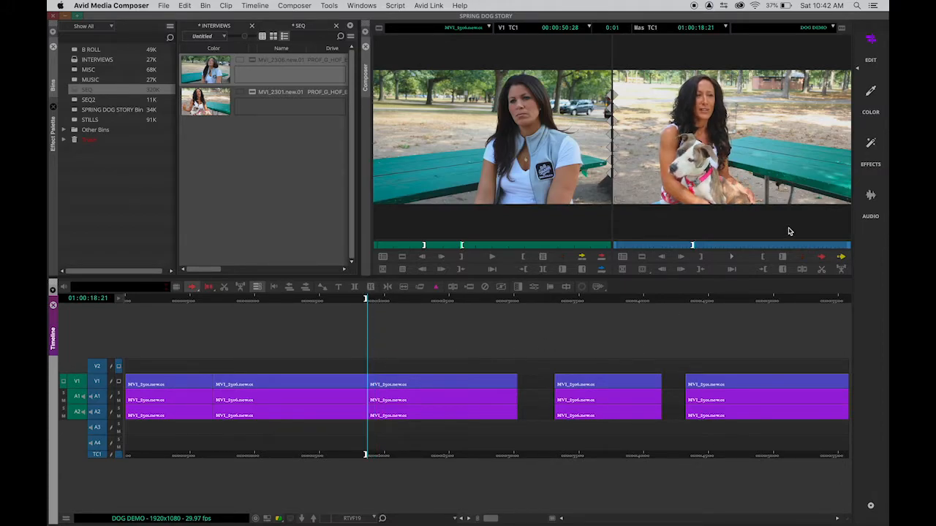
Step: Enable the Extract/Splice-In segment mode and move the isolated MVI_2306.new.01 clip to the IN point at 01:00:18:21
{"action": "left_click", "coordinate": [834, 253]}
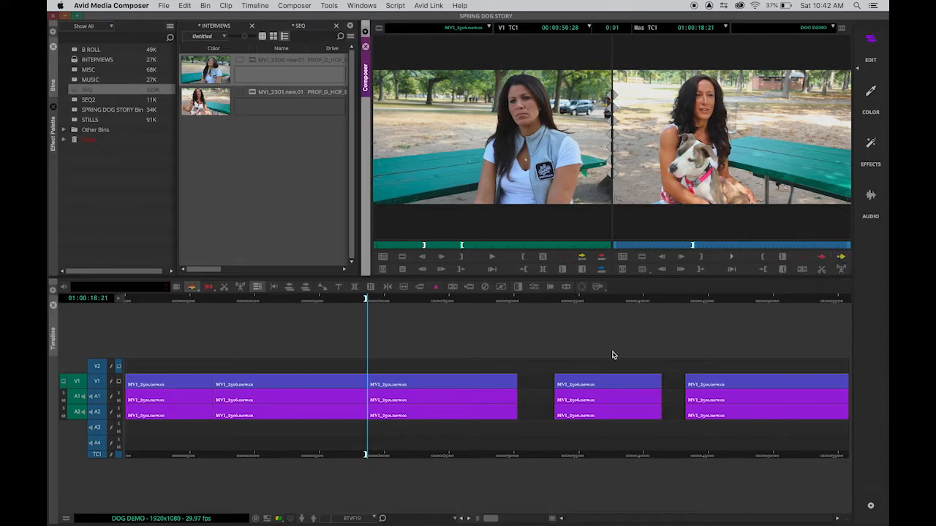
{"action": "left_click", "coordinate": [567, 380]}
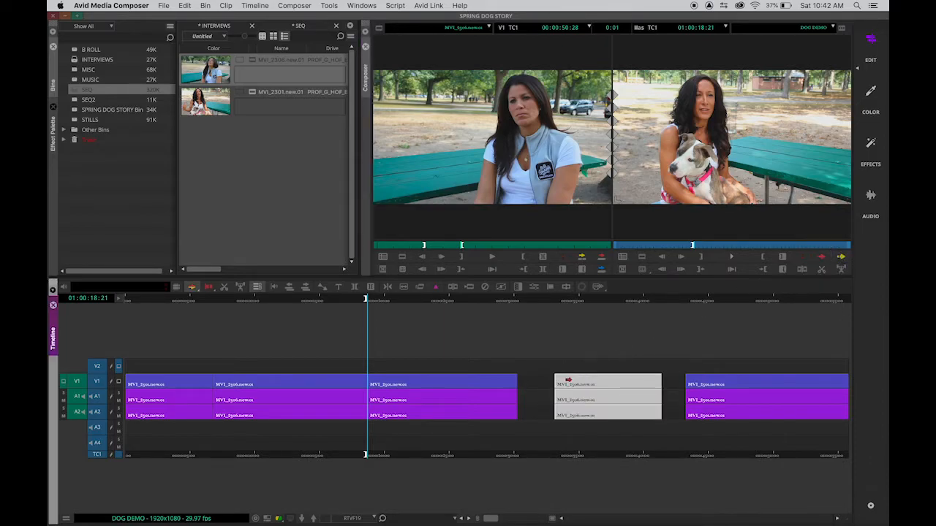
{"action": "left_click", "coordinate": [571, 384]}
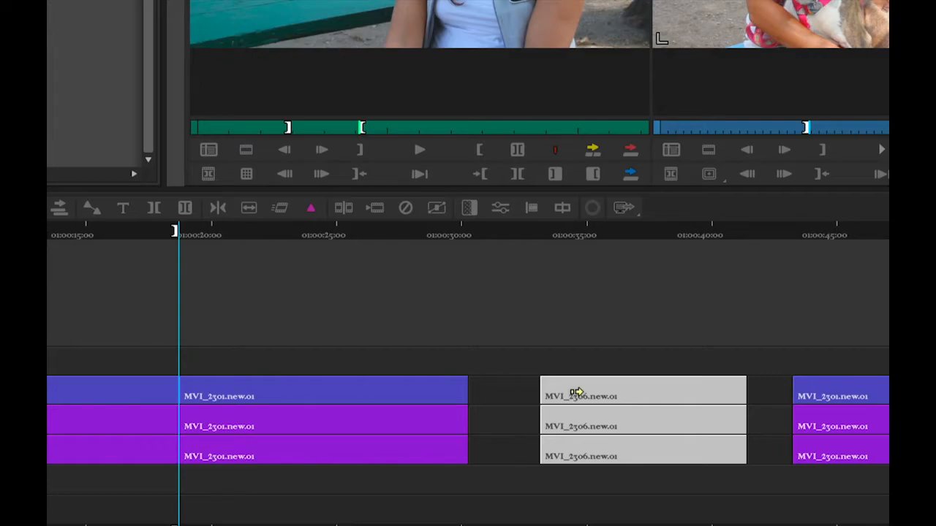
{"action": "left_click_drag", "start_coordinate": [583, 389], "coordinate": [244, 389]}
{"action": "left_click", "coordinate": [248, 333]}
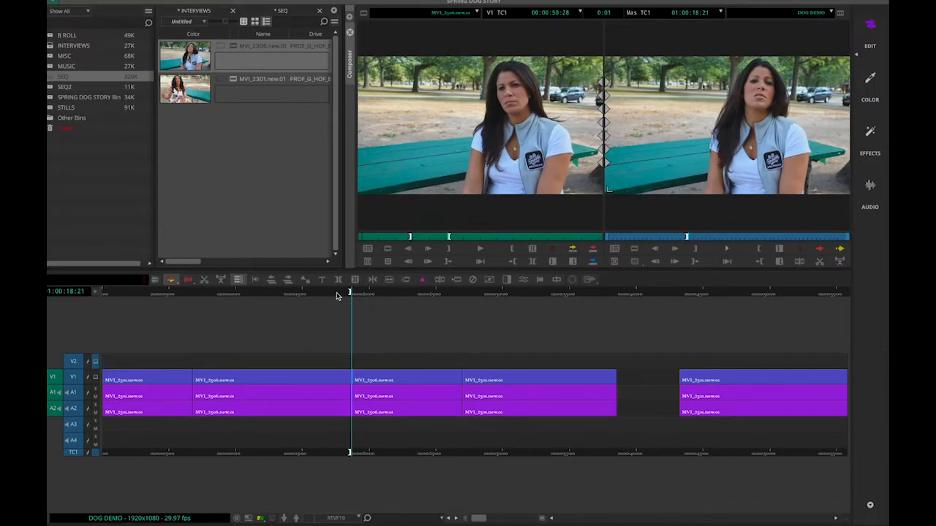
Step: Toggle the Lift/Overwrite segment mode off and on, and move the fourth clip, MVI_2301.new.01, about 4 seconds later
{"action": "left_click_drag", "start_coordinate": [338, 295], "coordinate": [596, 305]}
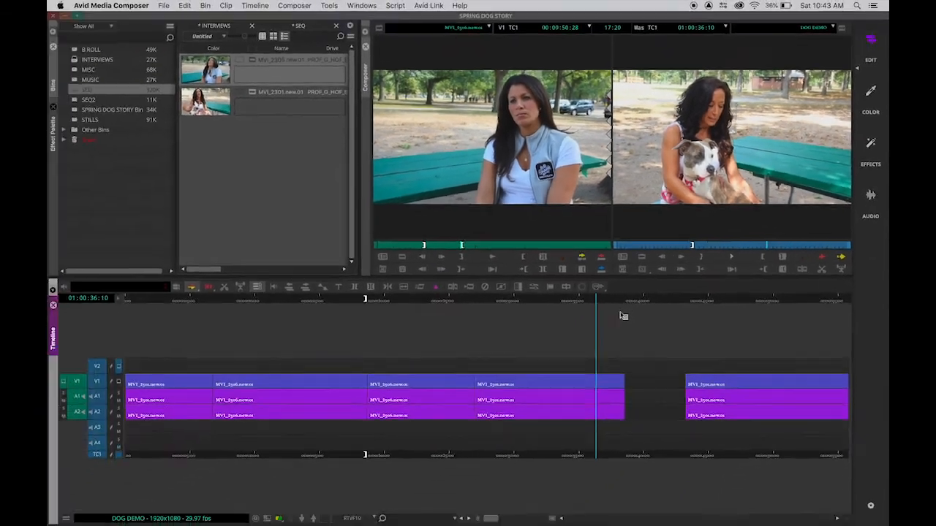
{"action": "left_click", "coordinate": [822, 257]}
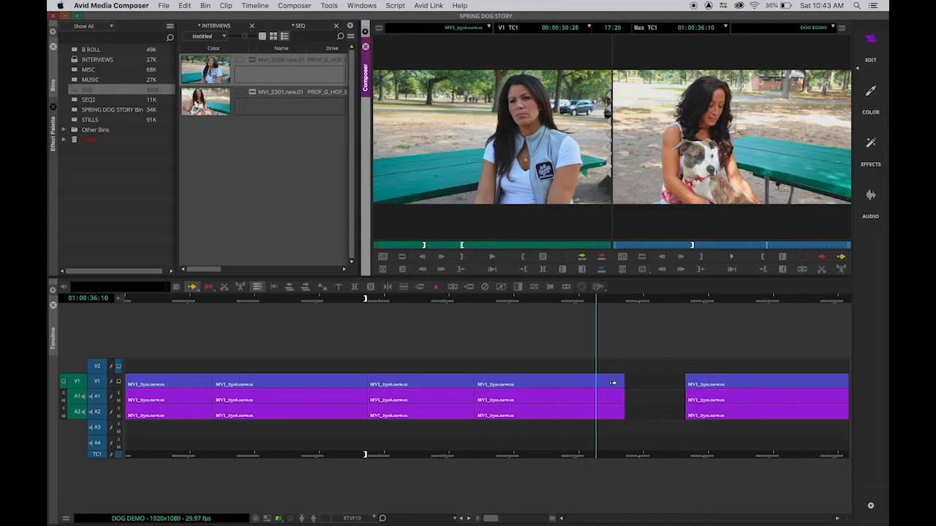
{"action": "left_click", "coordinate": [822, 256]}
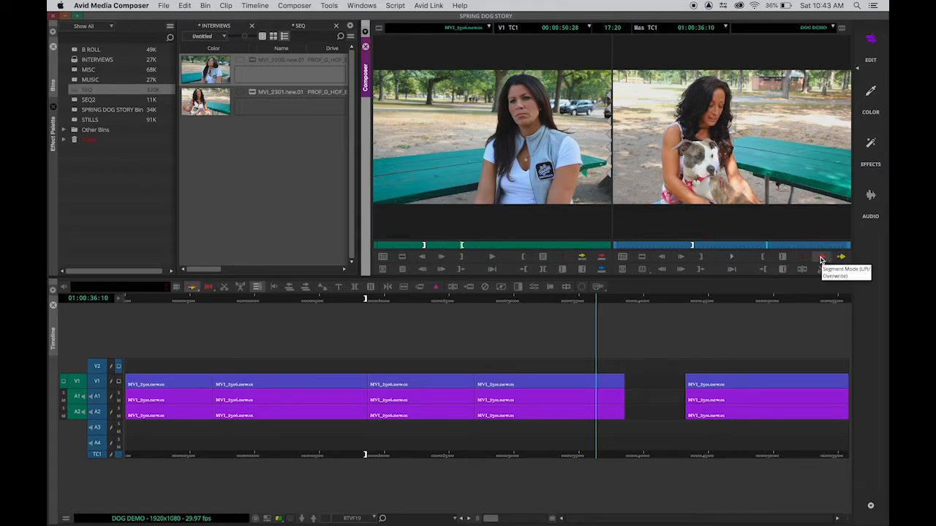
{"action": "left_click_drag", "start_coordinate": [616, 386], "coordinate": [656, 376]}
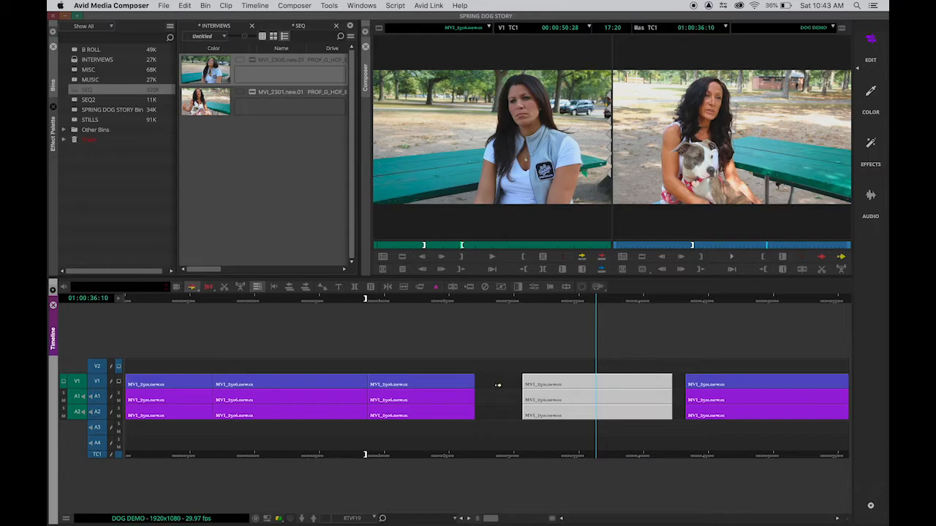
Step: Move the third clip about 3 seconds later and the second clip about 1 second later, and park the position indicator at 01:00:47:05
{"action": "left_click_drag", "start_coordinate": [458, 379], "coordinate": [496, 378]}
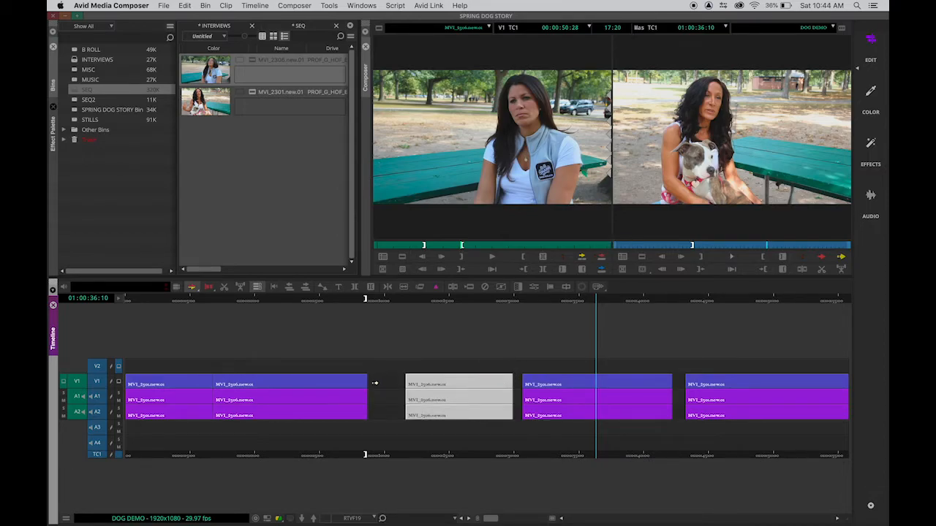
{"action": "left_click_drag", "start_coordinate": [349, 381], "coordinate": [362, 380]}
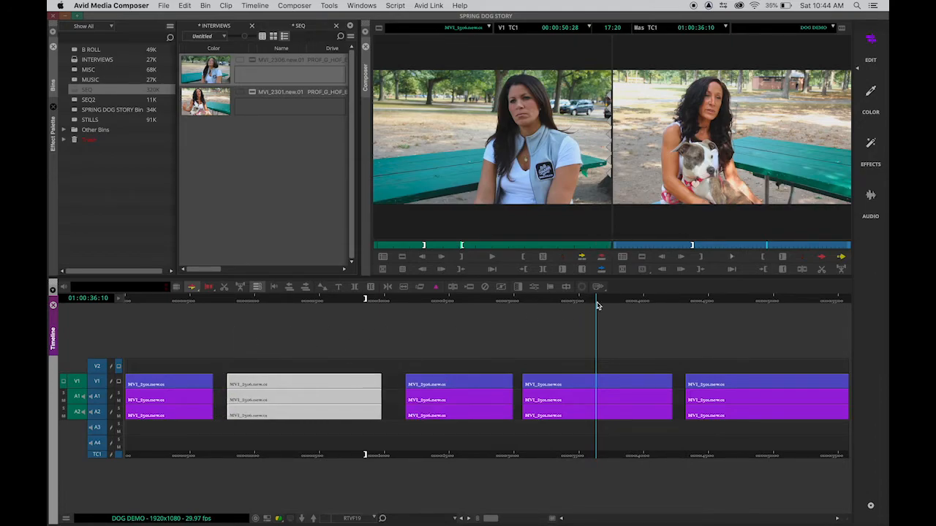
{"action": "left_click_drag", "start_coordinate": [174, 300], "coordinate": [739, 308]}
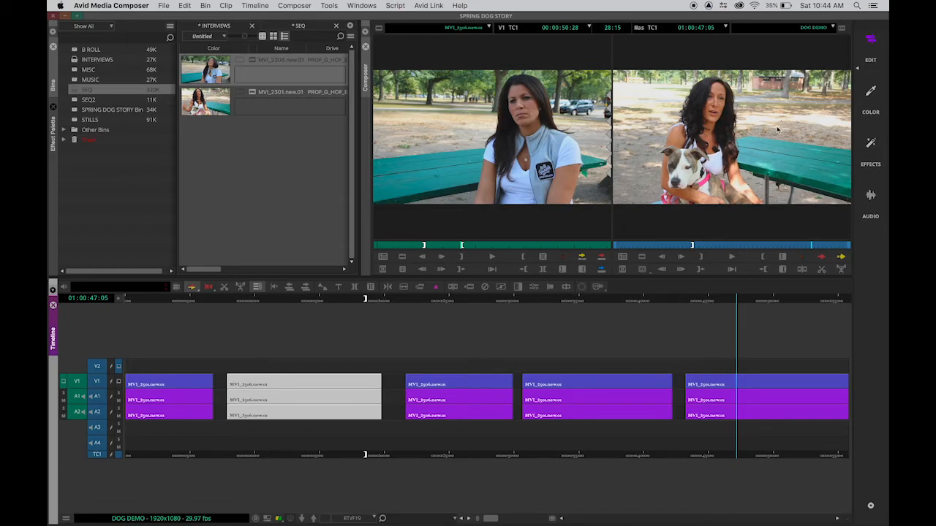
Step: View the Color, Effects and Audio workspaces in turn, return to the Edit workspace, and save the INTERVIEWS and SEQ bins
{"action": "left_click", "coordinate": [870, 95]}
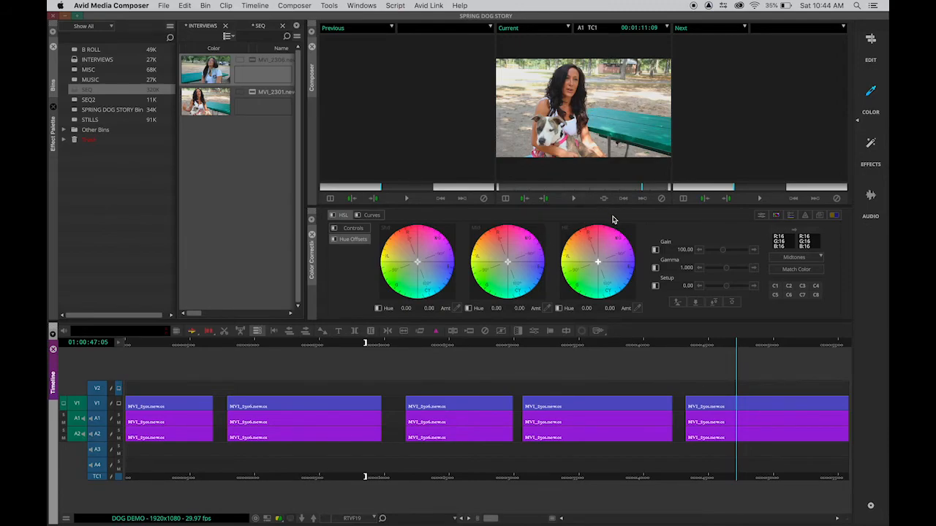
{"action": "left_click", "coordinate": [871, 144]}
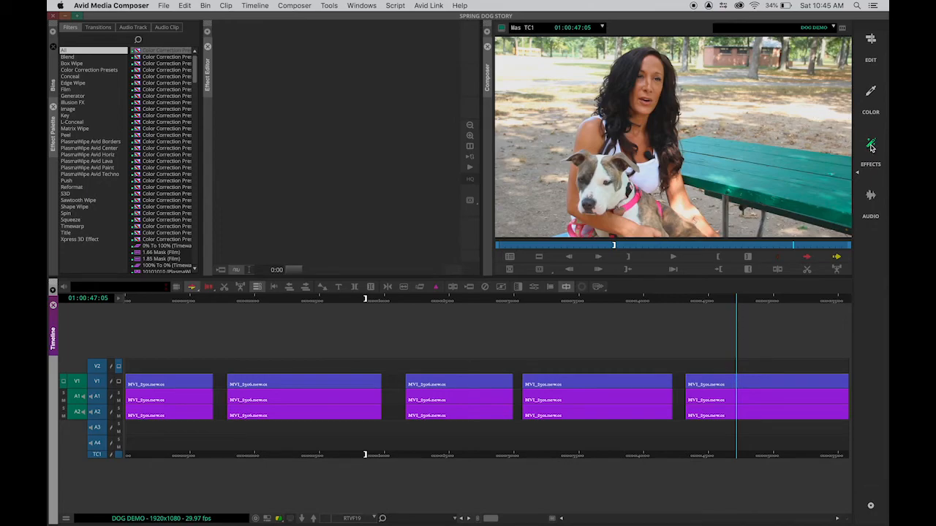
{"action": "left_click", "coordinate": [871, 196]}
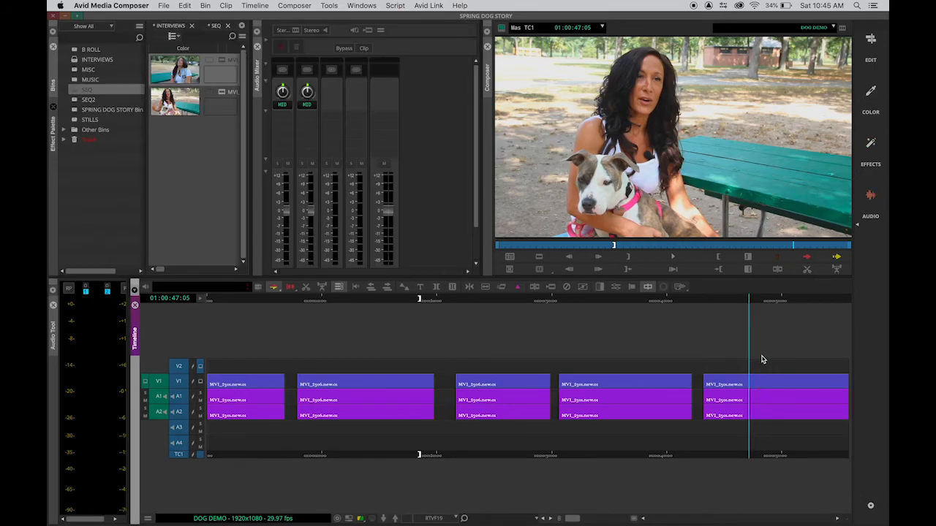
{"action": "left_click", "coordinate": [871, 41]}
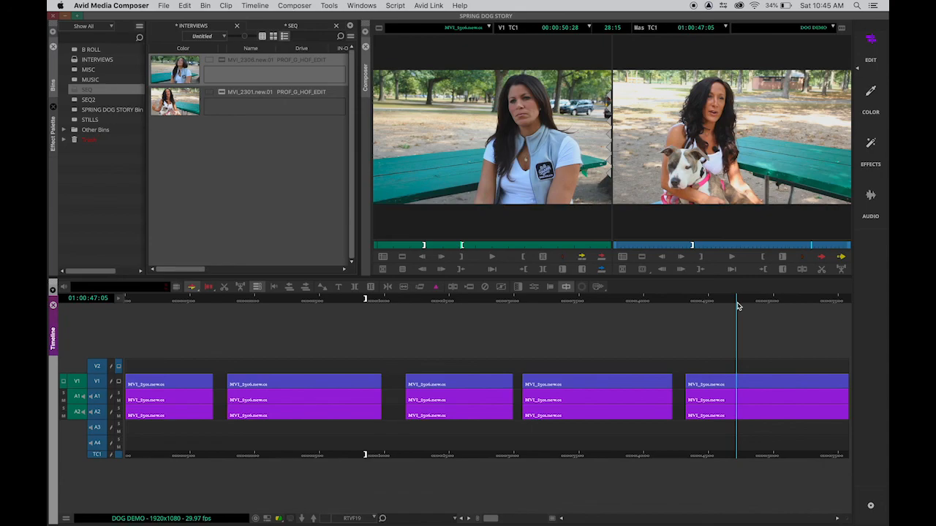
{"action": "key", "text": "super+s"}
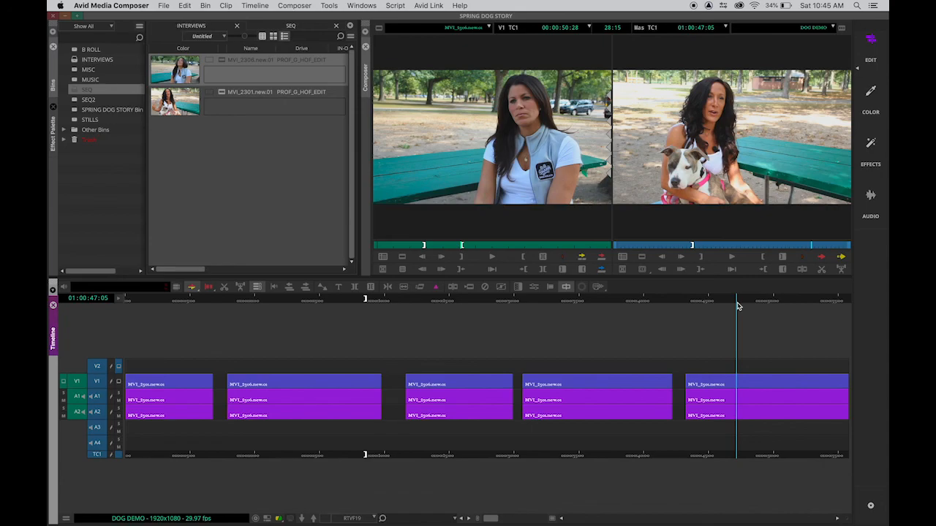